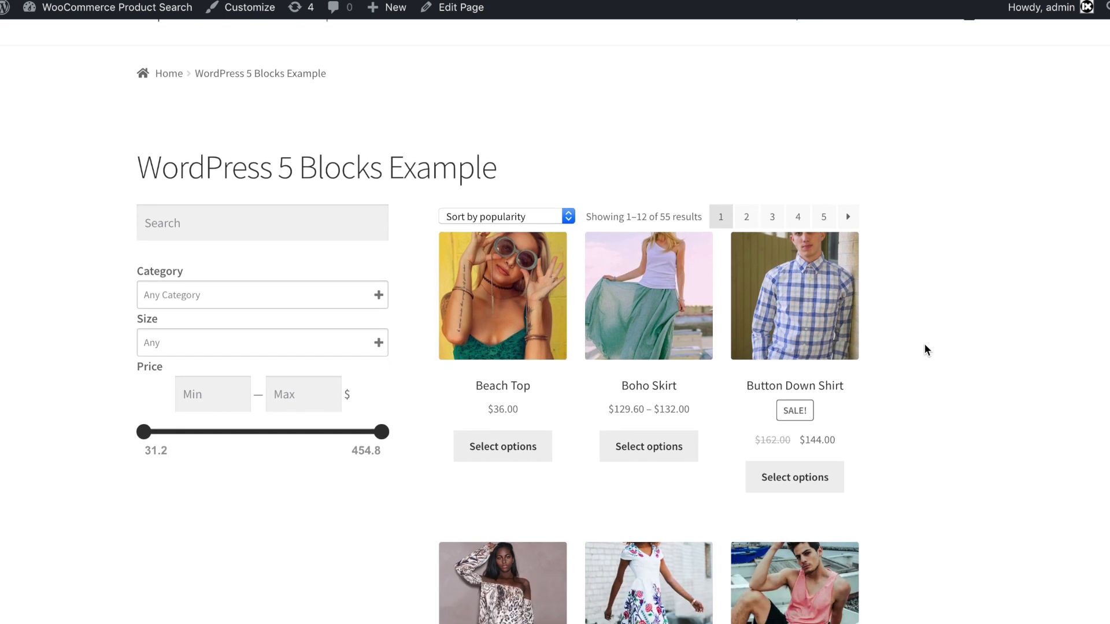
- Search the shop's products for "hoodie" and clear the search again
scroll(926, 351, down, 1)
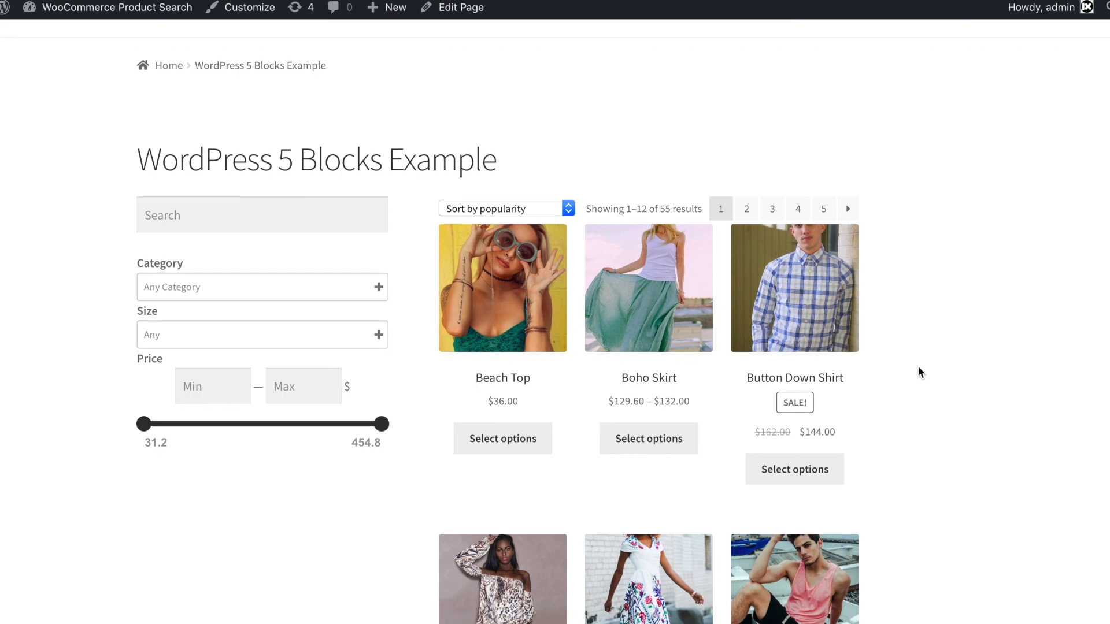
scroll(941, 391, down, 3)
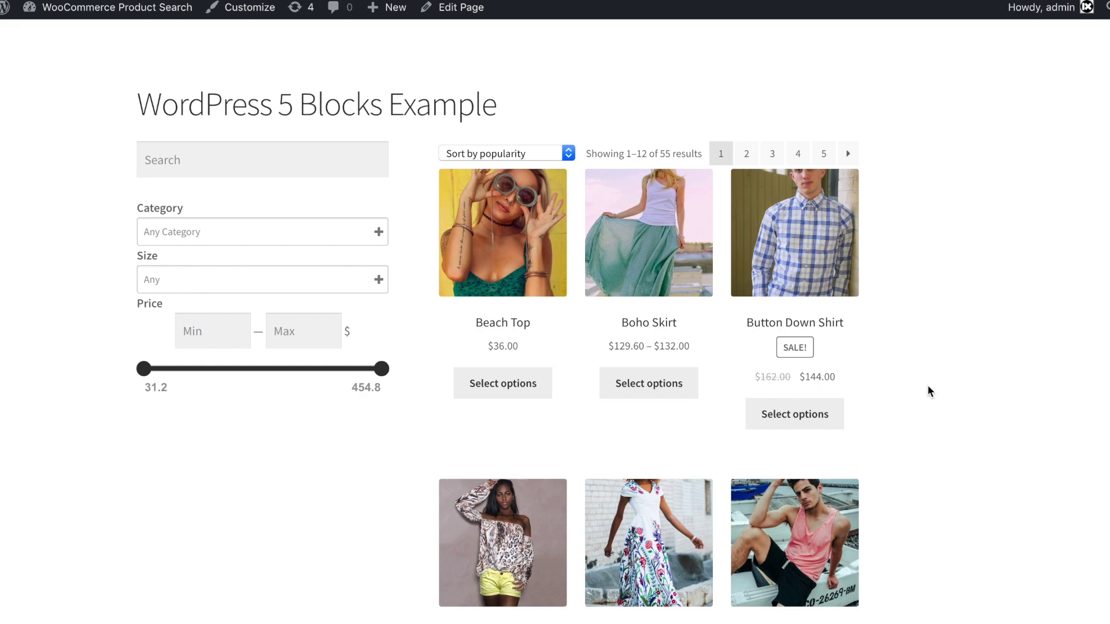
scroll(929, 391, down, 1)
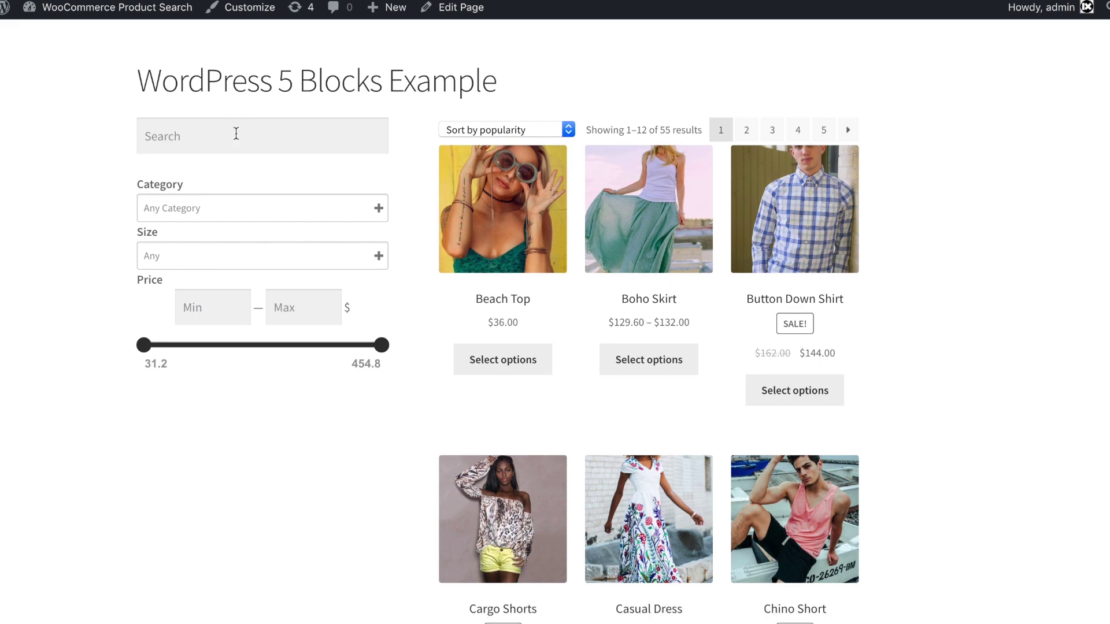
click(229, 134)
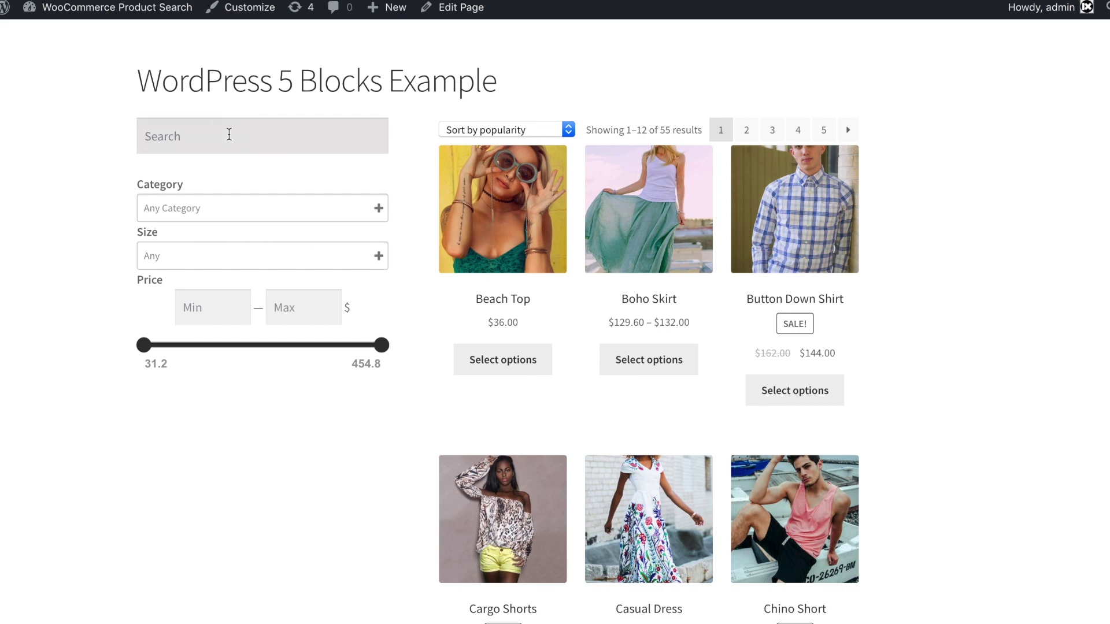
text(hoodie)
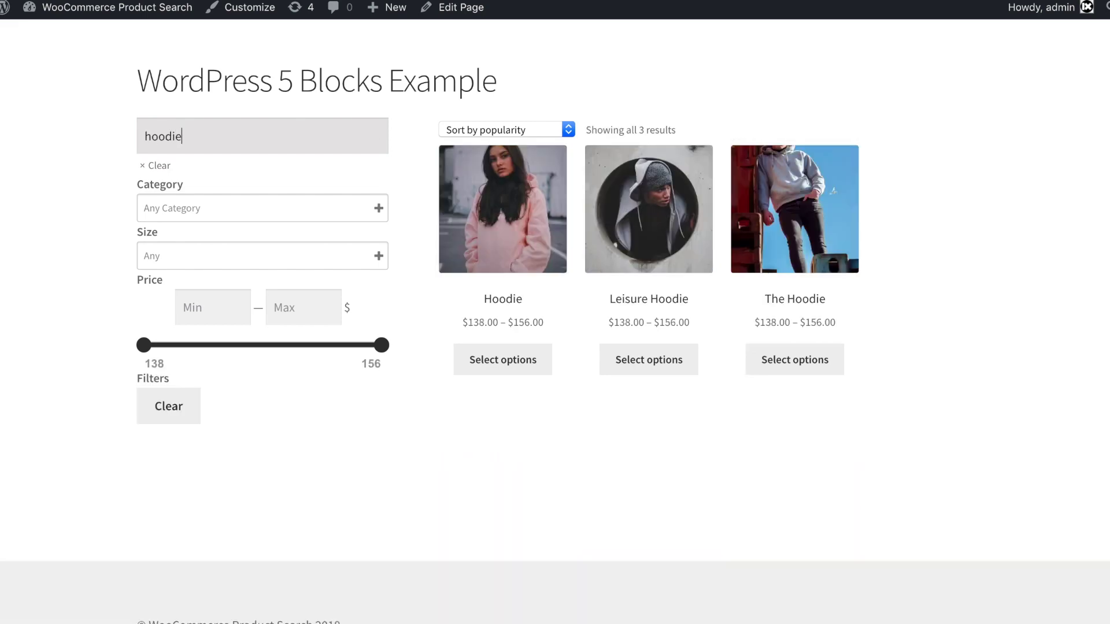
click(167, 167)
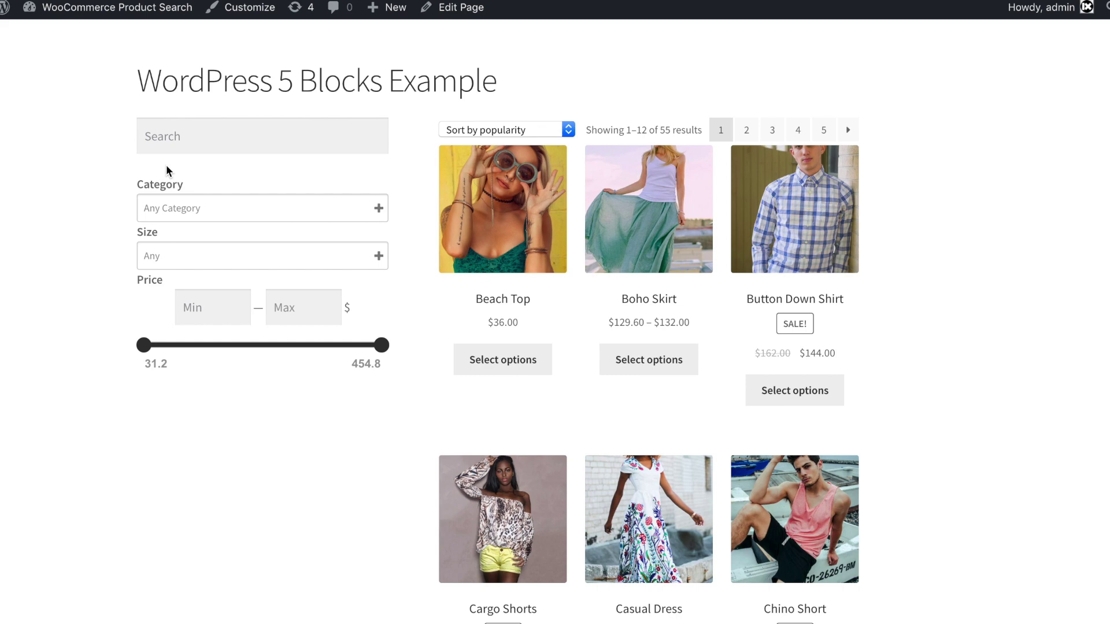
- Search the shop's products for "beach" and clear the search again
scroll(205, 180, up, 3)
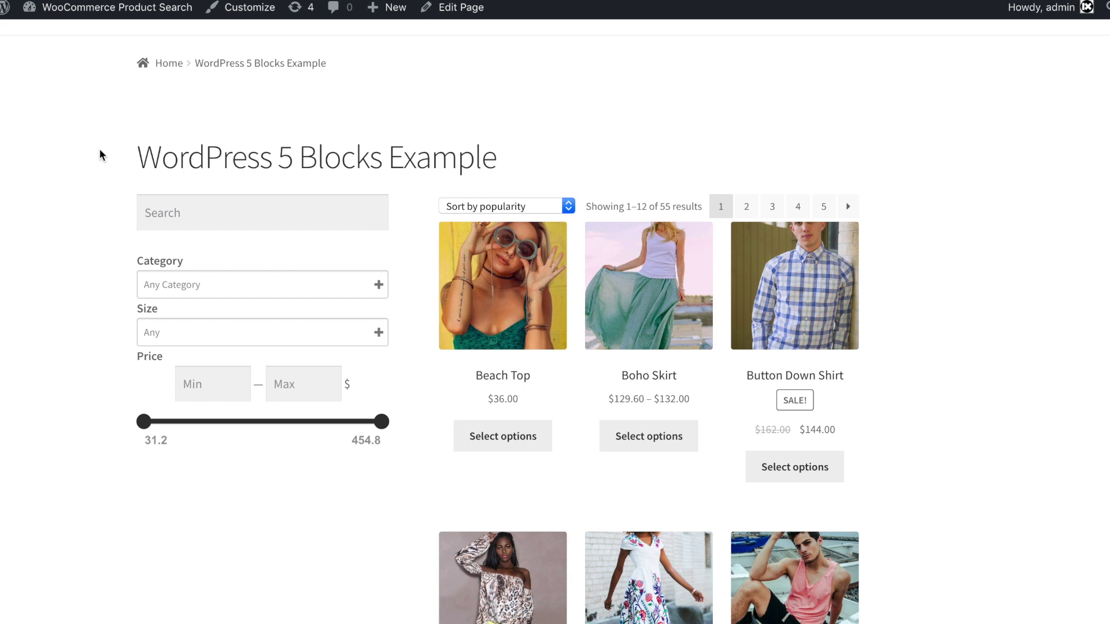
scroll(91, 199, down, 3)
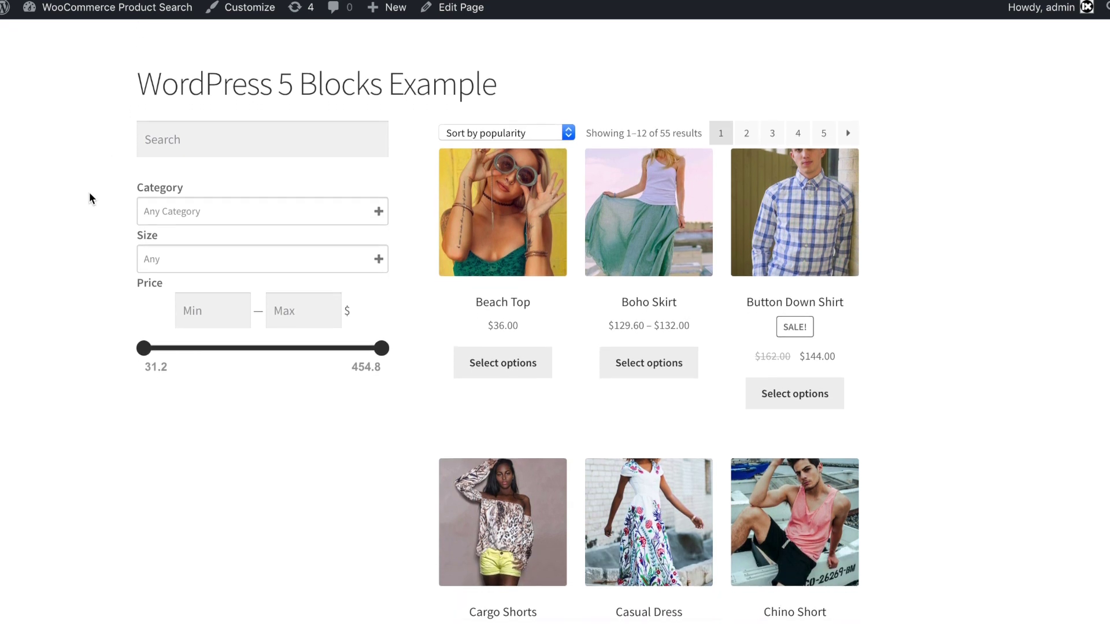
scroll(90, 198, down, 2)
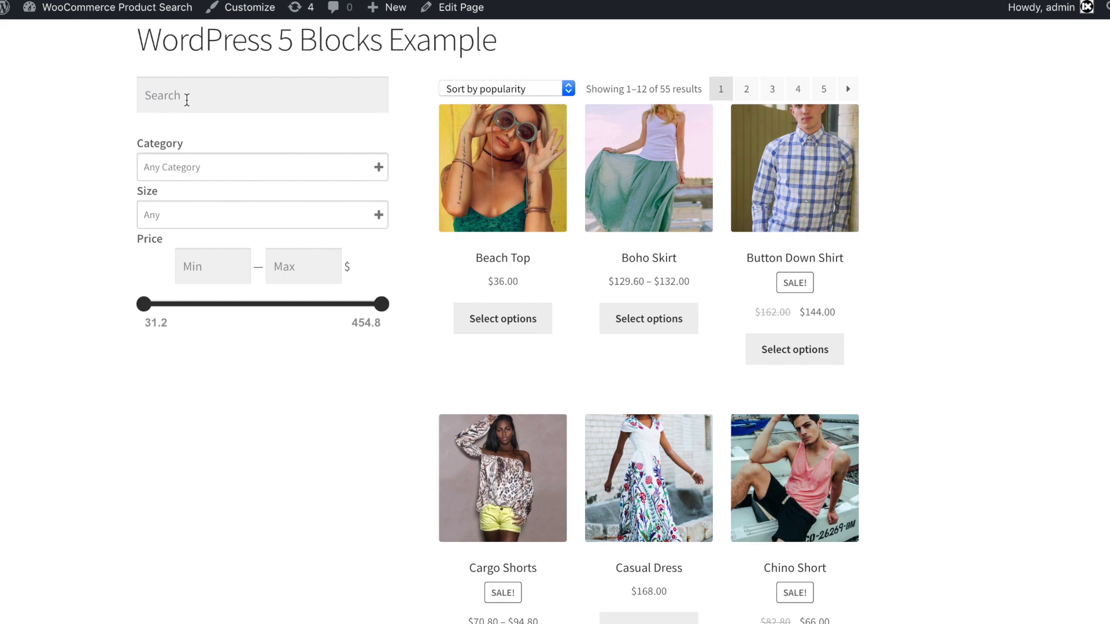
scroll(186, 100, up, 1)
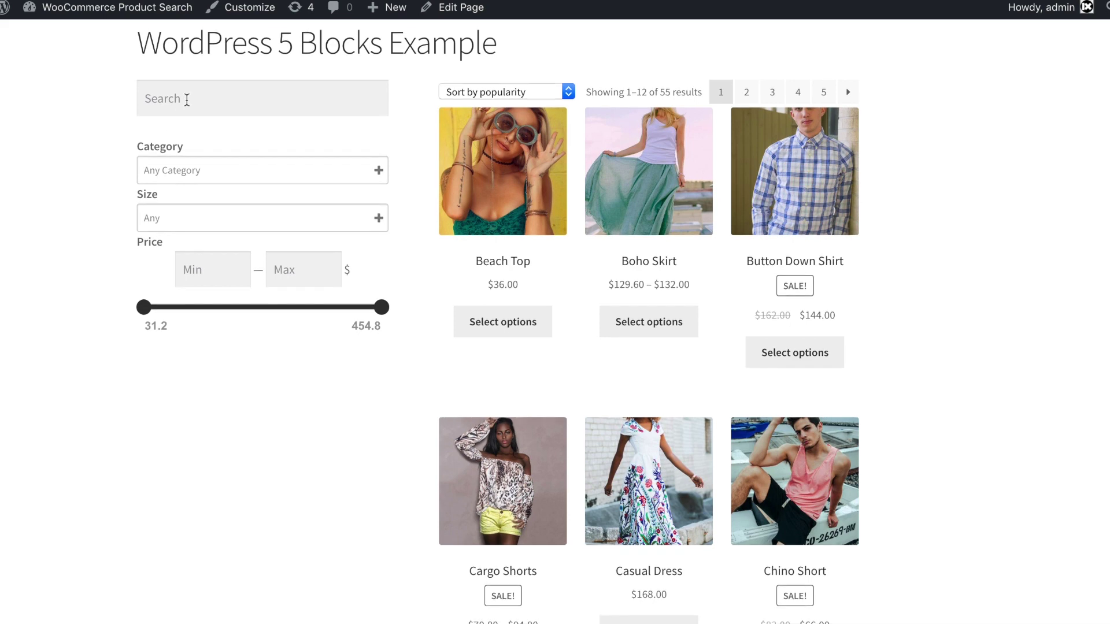
click(187, 100)
text(beach)
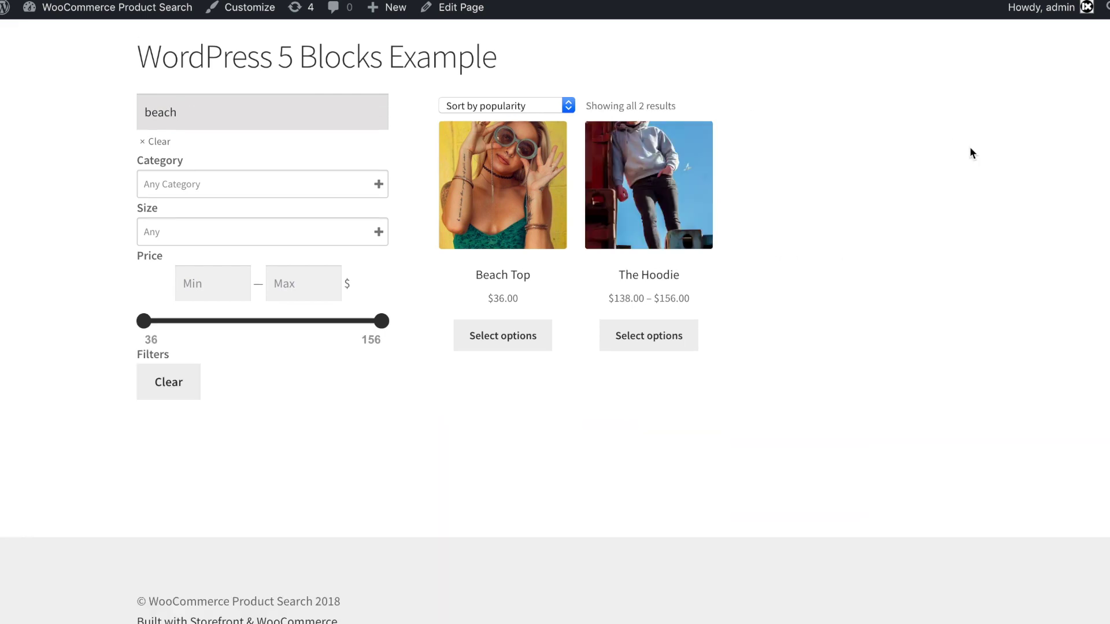
click(161, 147)
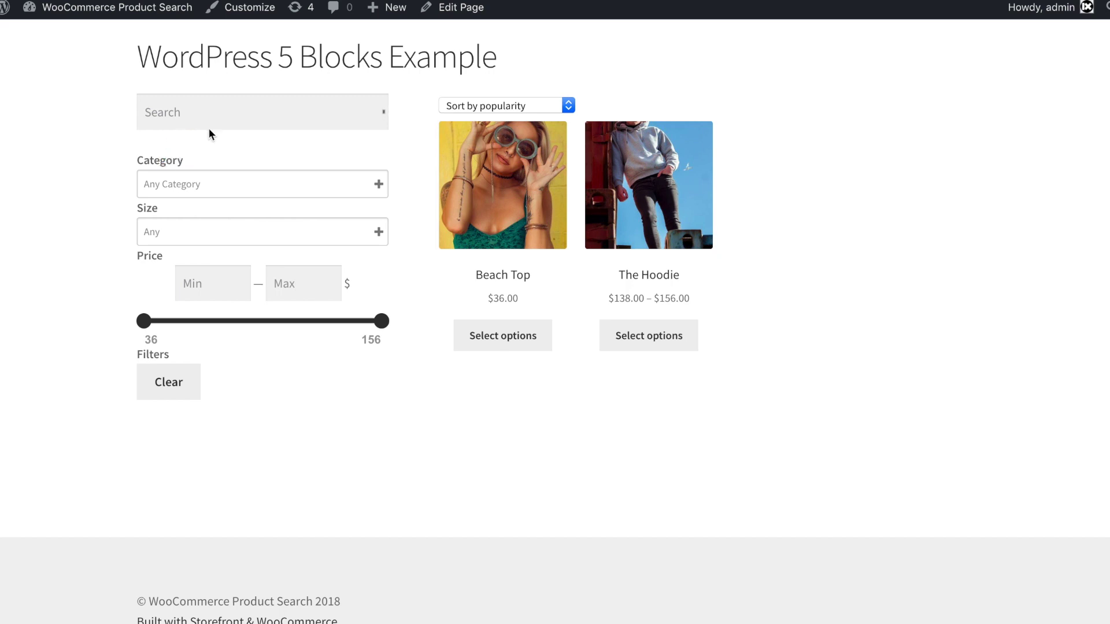
- Filter the products by the Sweaters category listed under Men
click(312, 185)
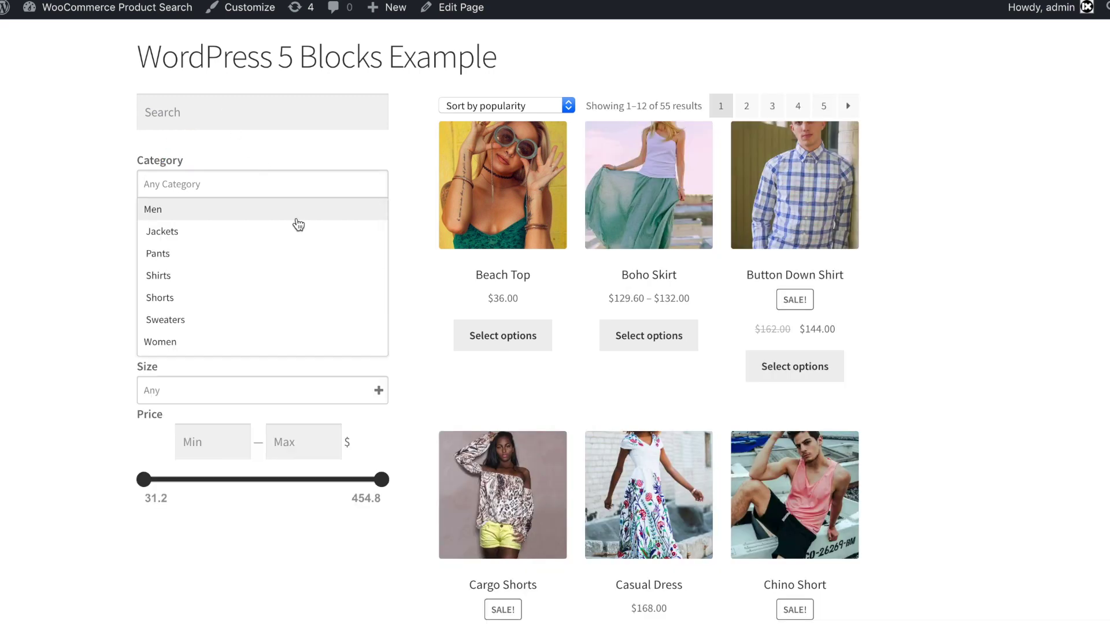
scroll(293, 292, down, 3)
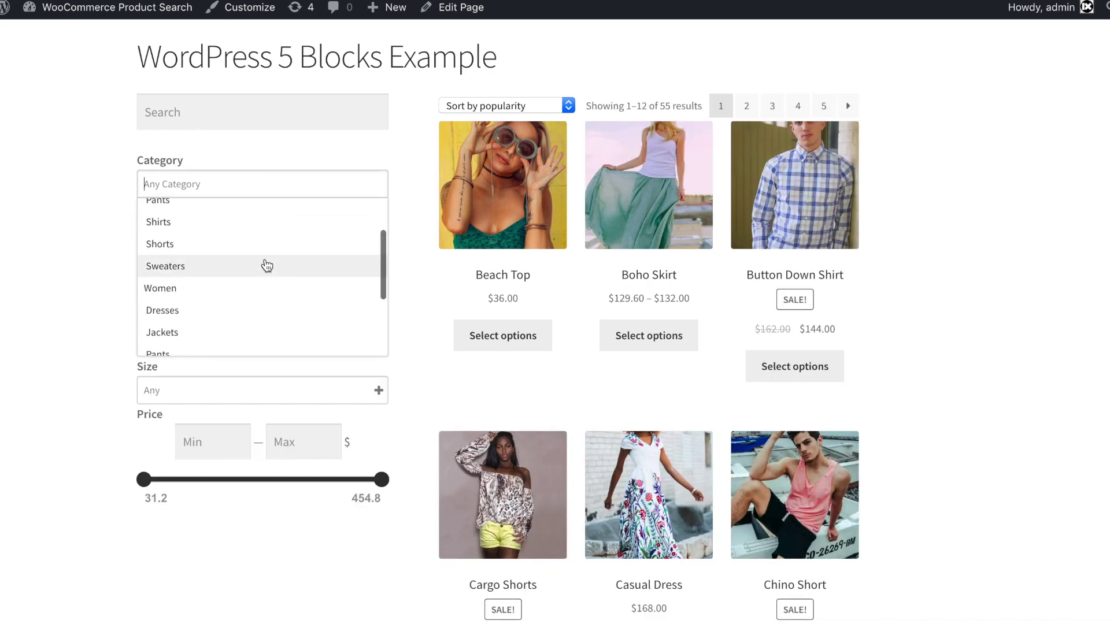
click(266, 265)
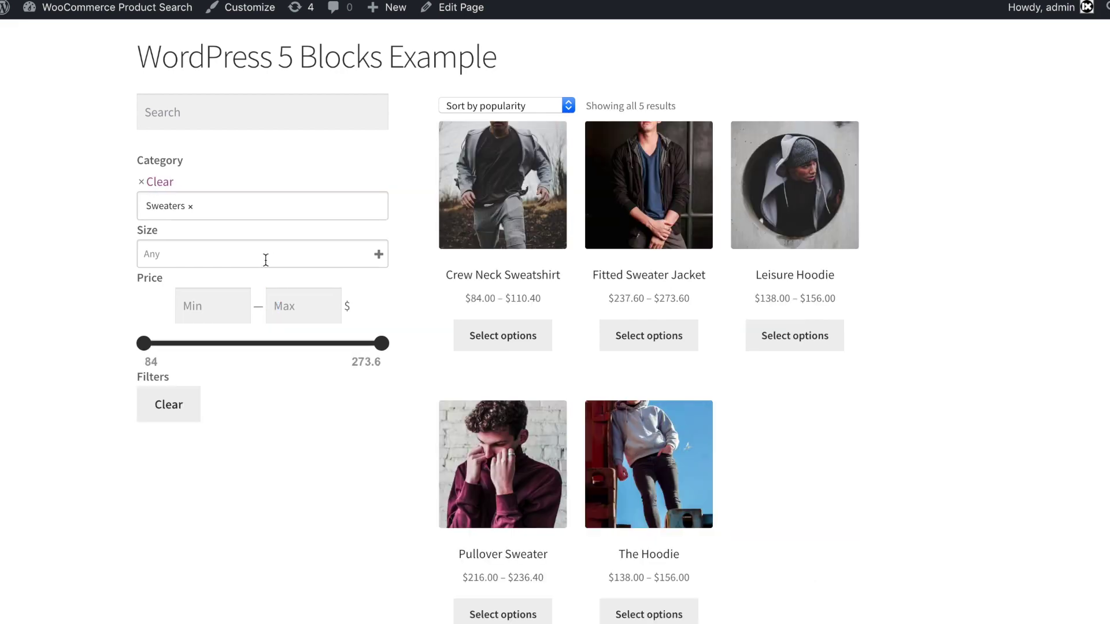
- Search within the Sweaters category for "jacket" and clear only the search text
click(228, 100)
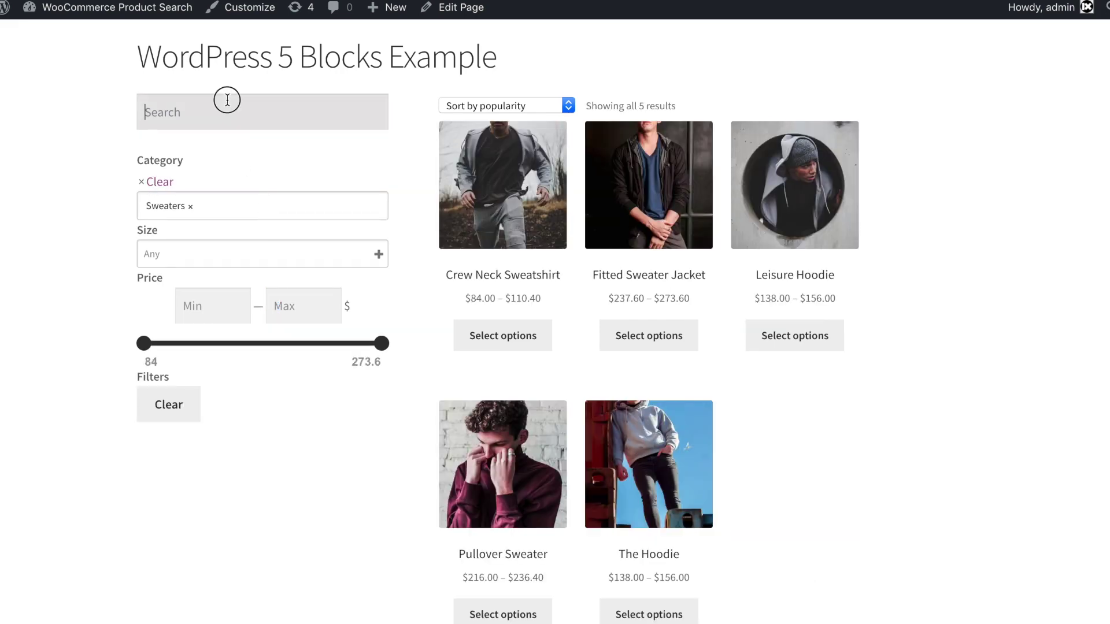
text(jacket)
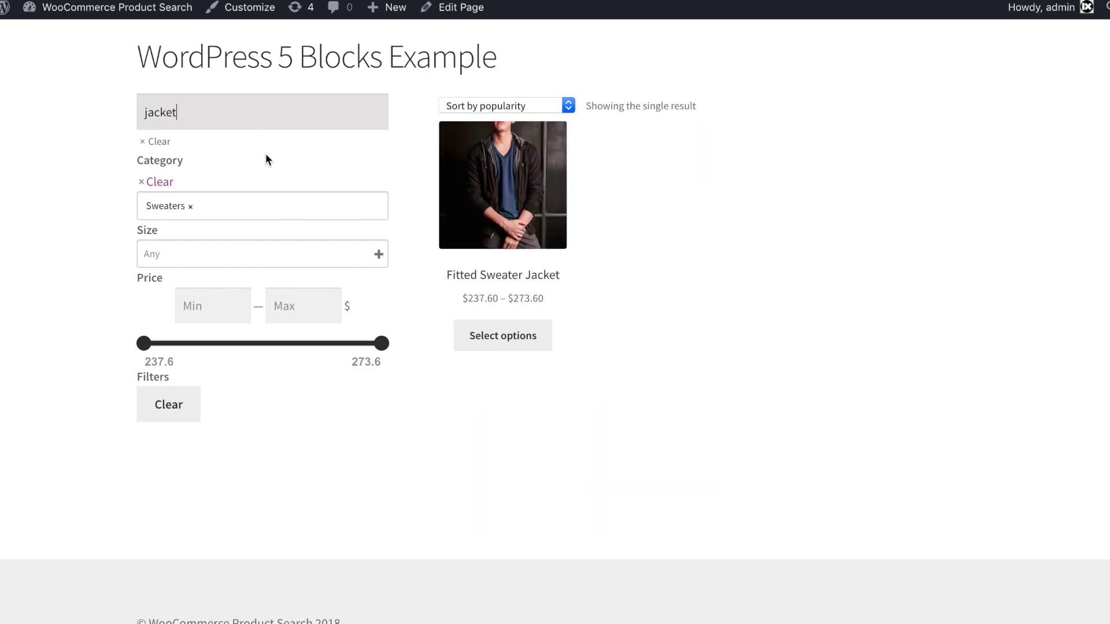
click(156, 141)
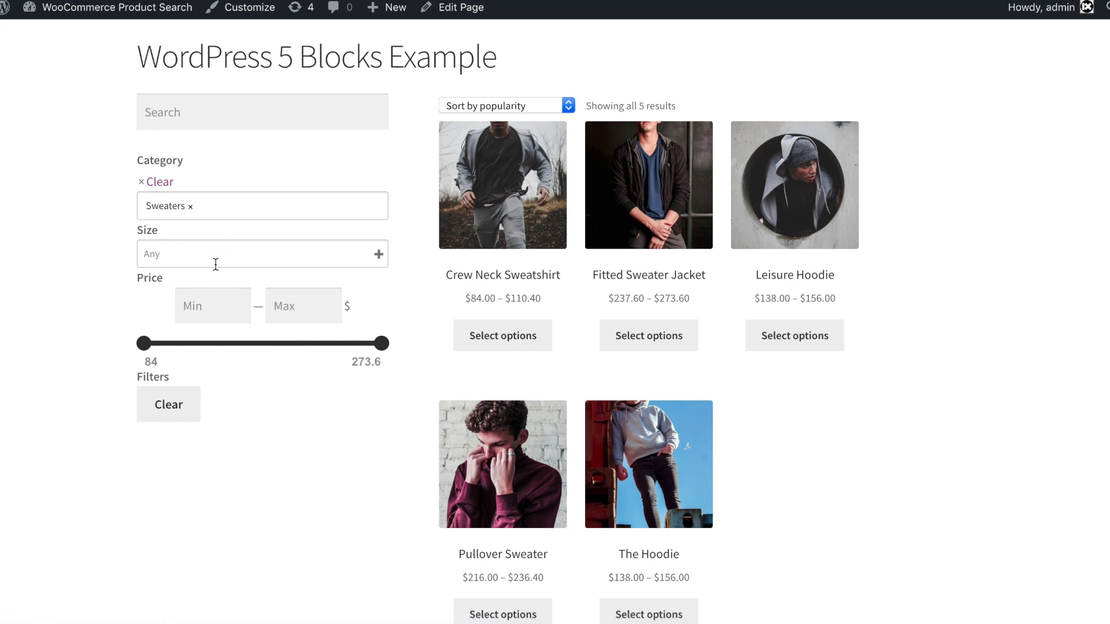
- Limit the sweaters' maximum price to 132 with the price filter
drag(352, 341, 280, 341)
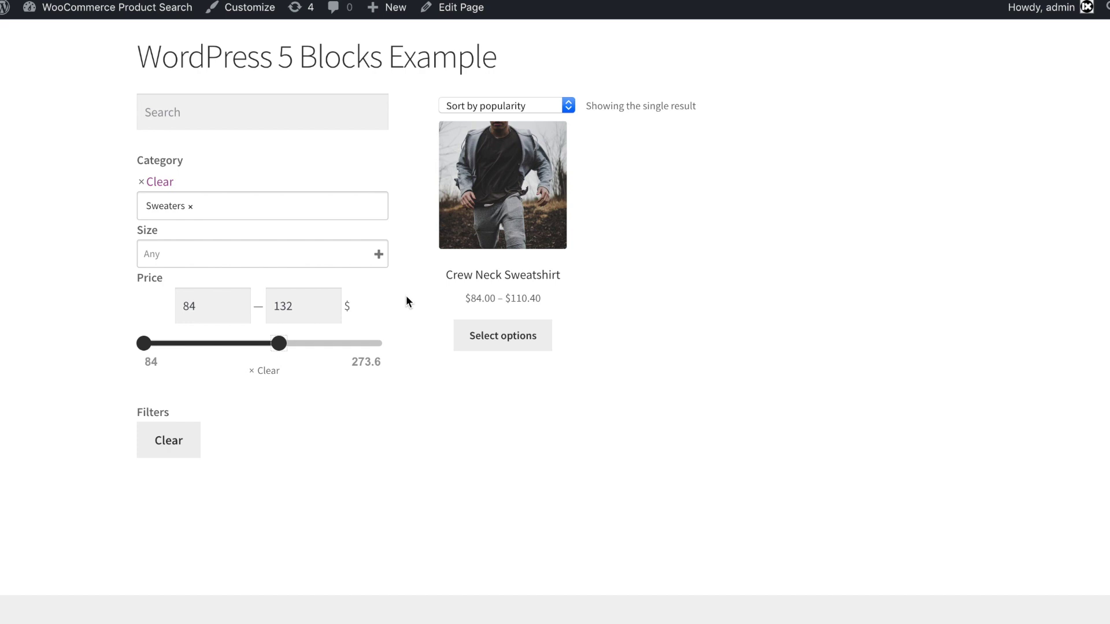
- Open the WordPress 5 Blocks Example page for editing and examine its two-column block, filter shortcodes and custom CSS
click(458, 8)
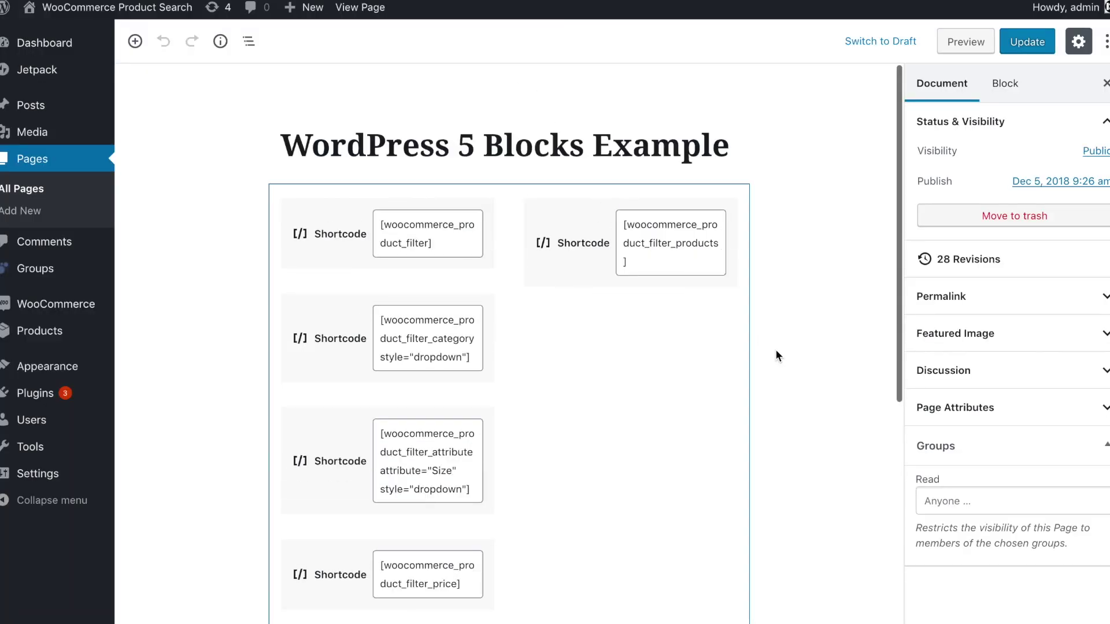
scroll(779, 352, down, 1)
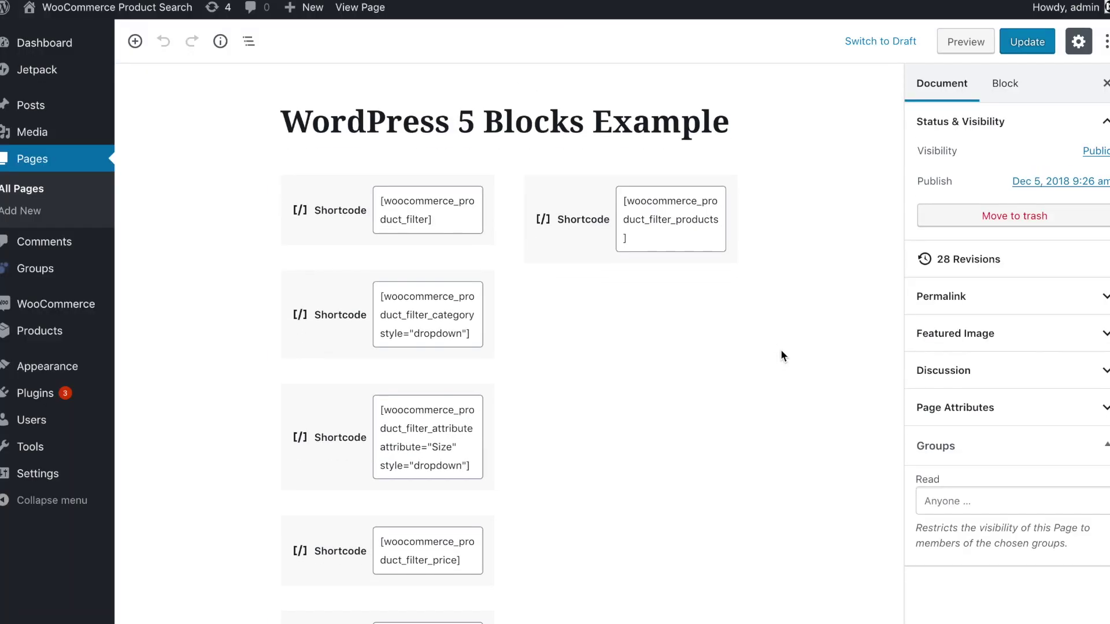
scroll(781, 349, down, 2)
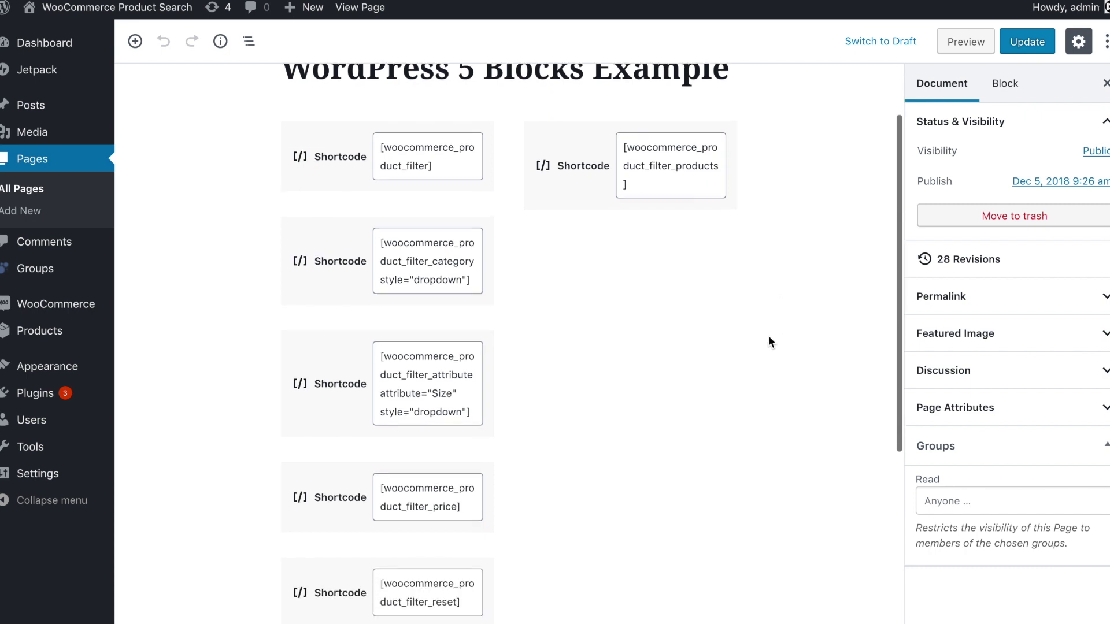
click(688, 271)
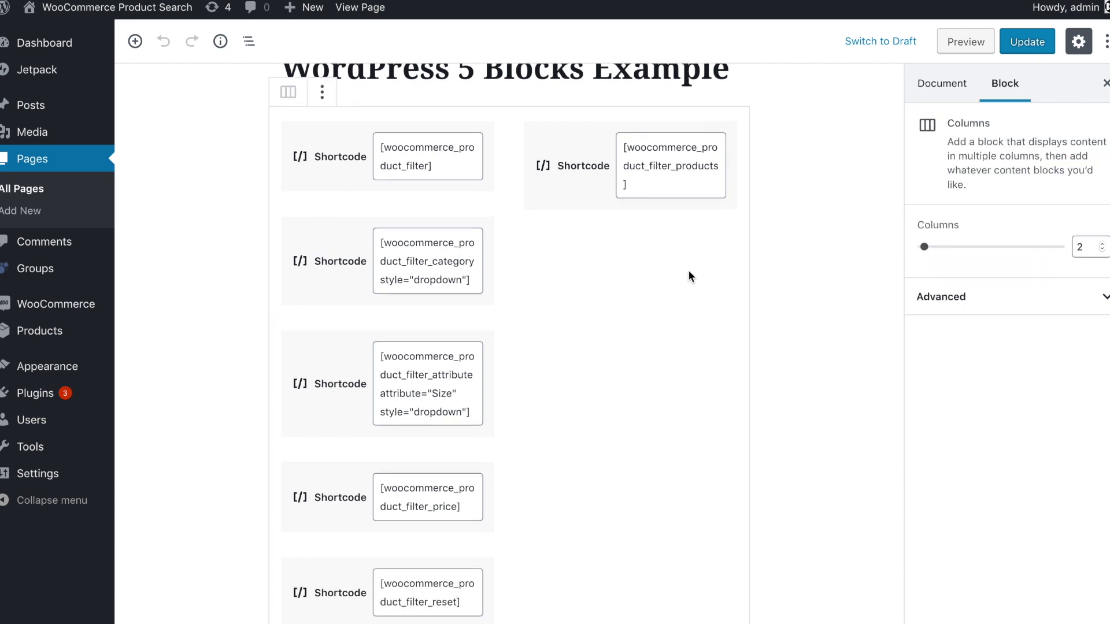
scroll(688, 271, up, 1)
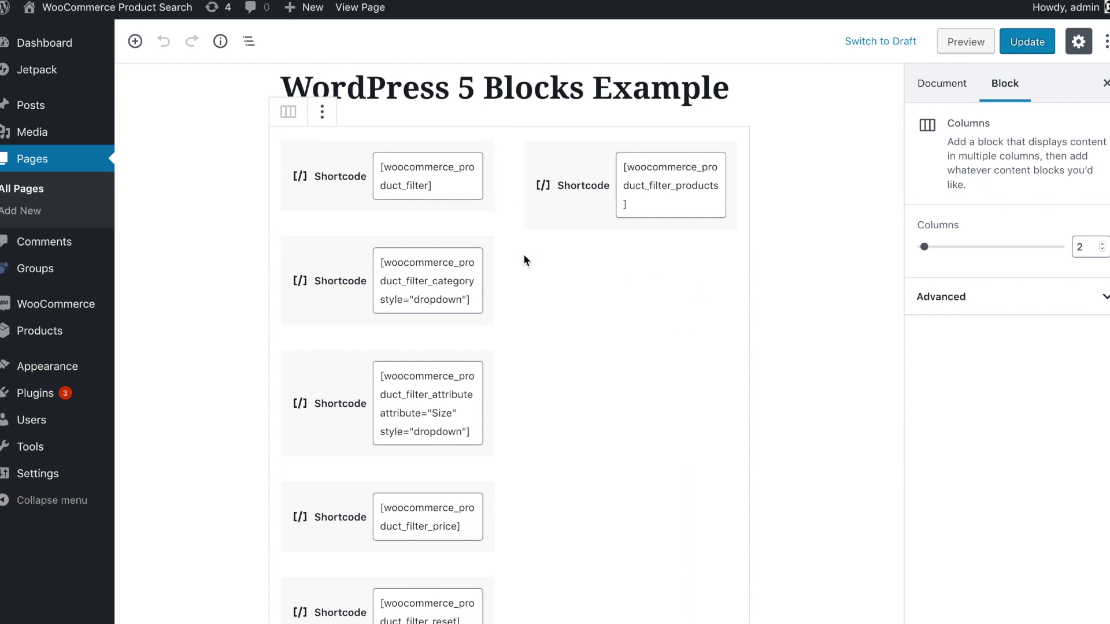
scroll(581, 322, down, 1)
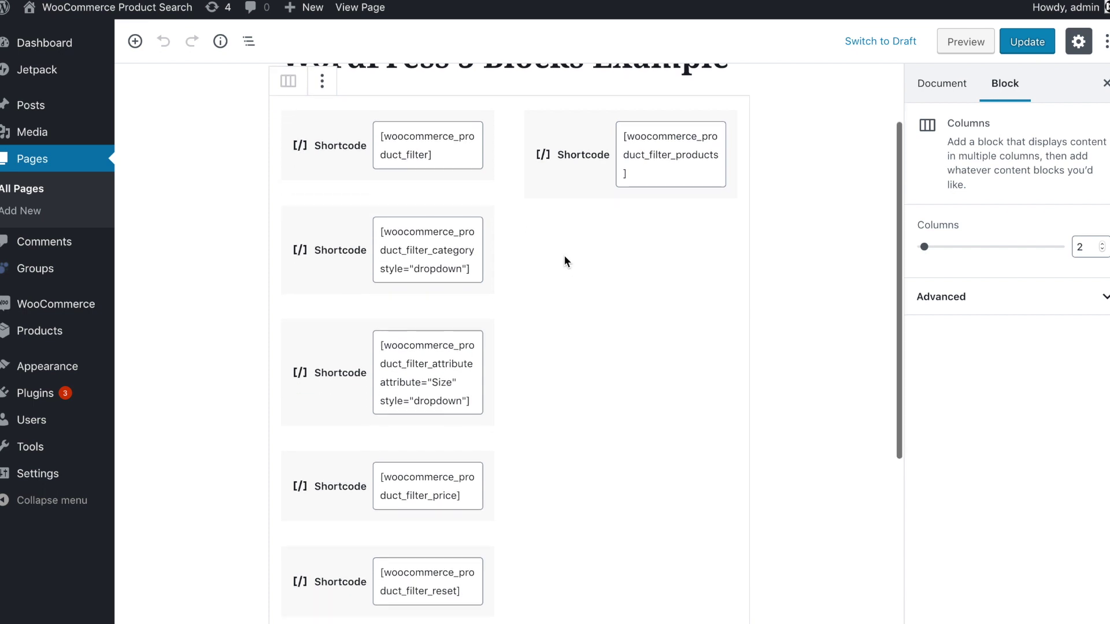
scroll(499, 252, down, 1)
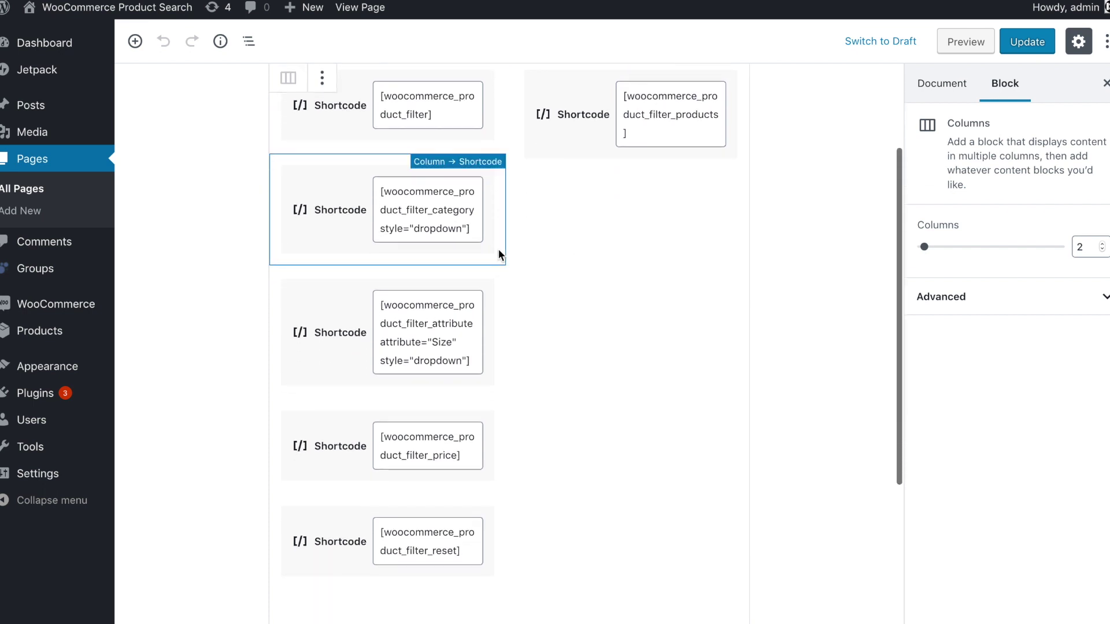
scroll(498, 249, down, 2)
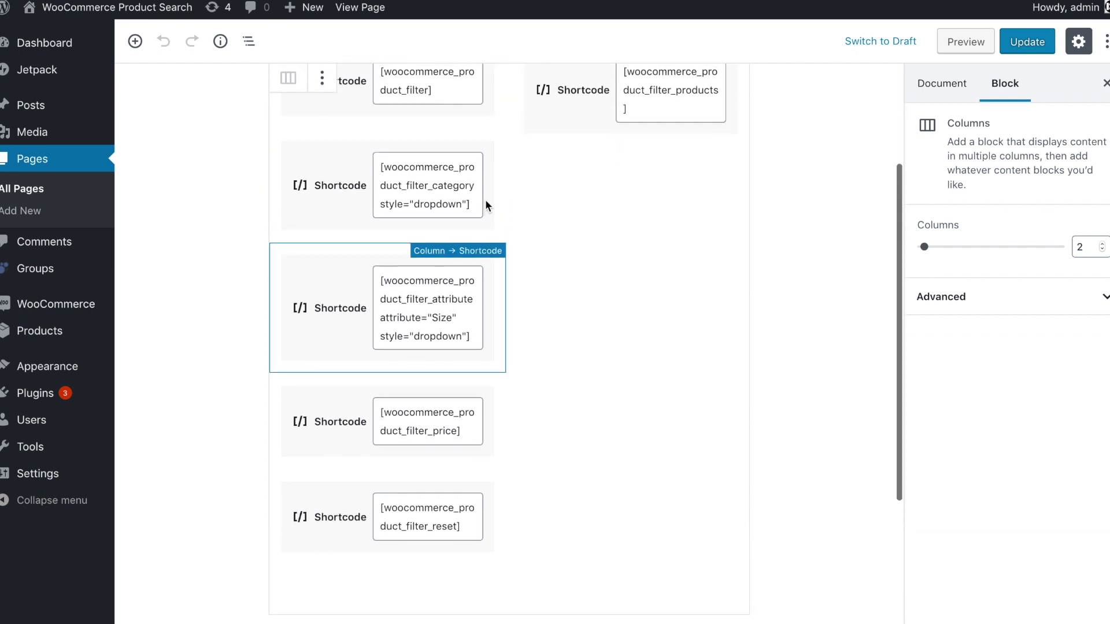
scroll(485, 200, up, 3)
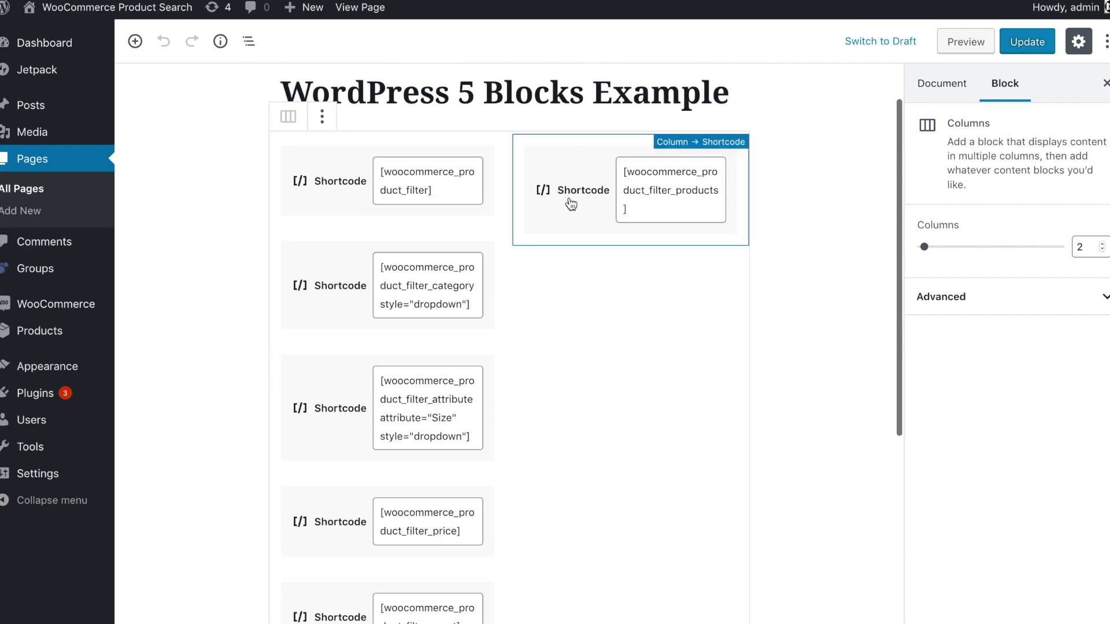
scroll(571, 203, down, 6)
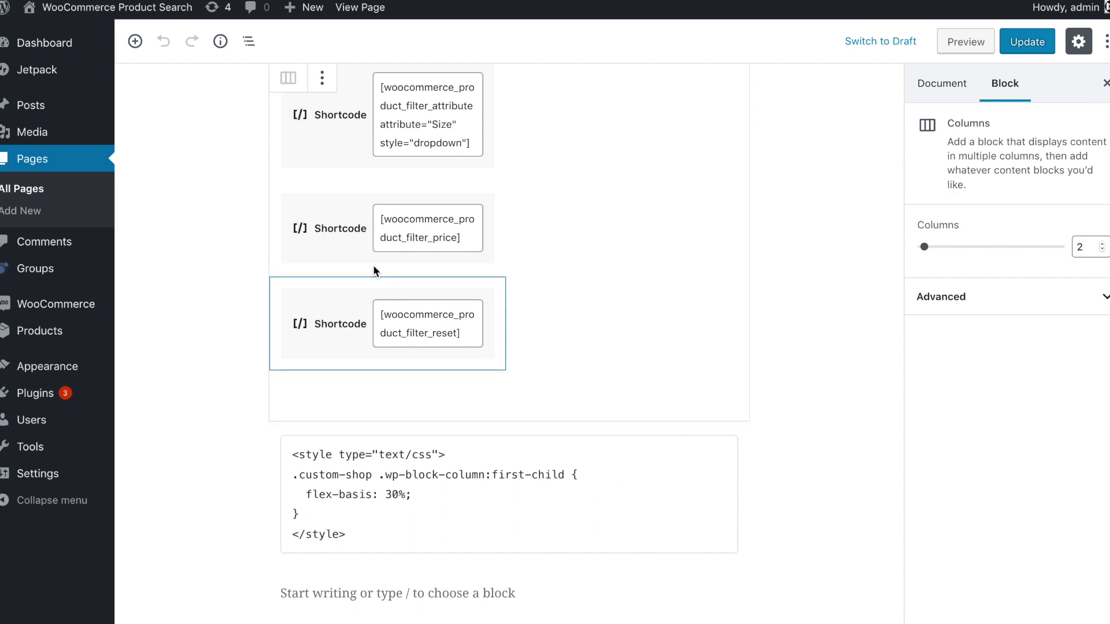
scroll(356, 230, up, 3)
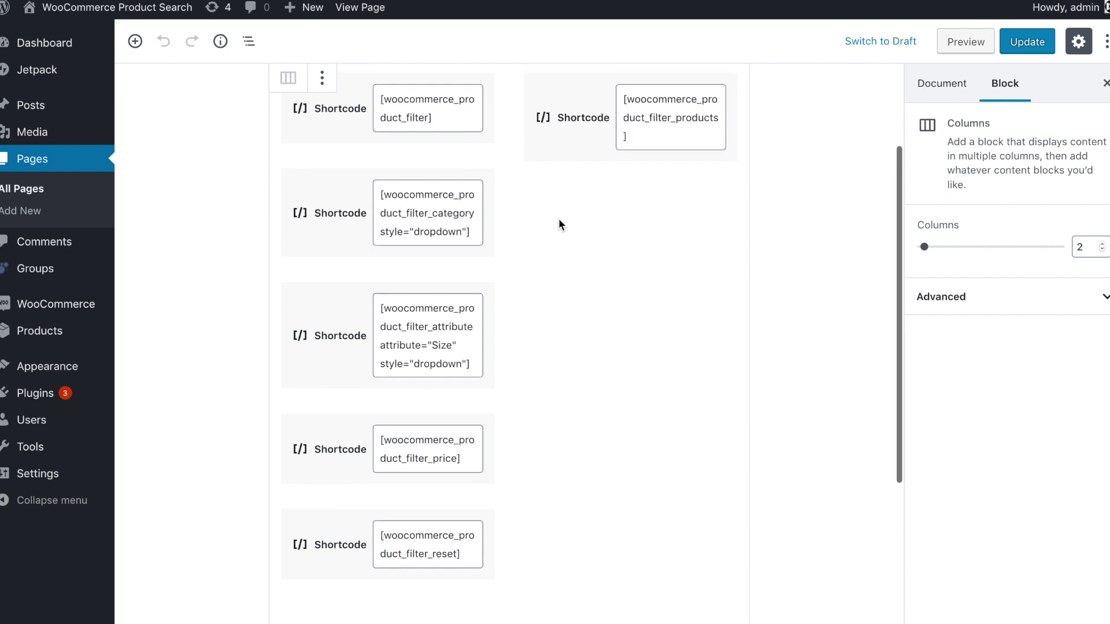
scroll(558, 222, up, 1)
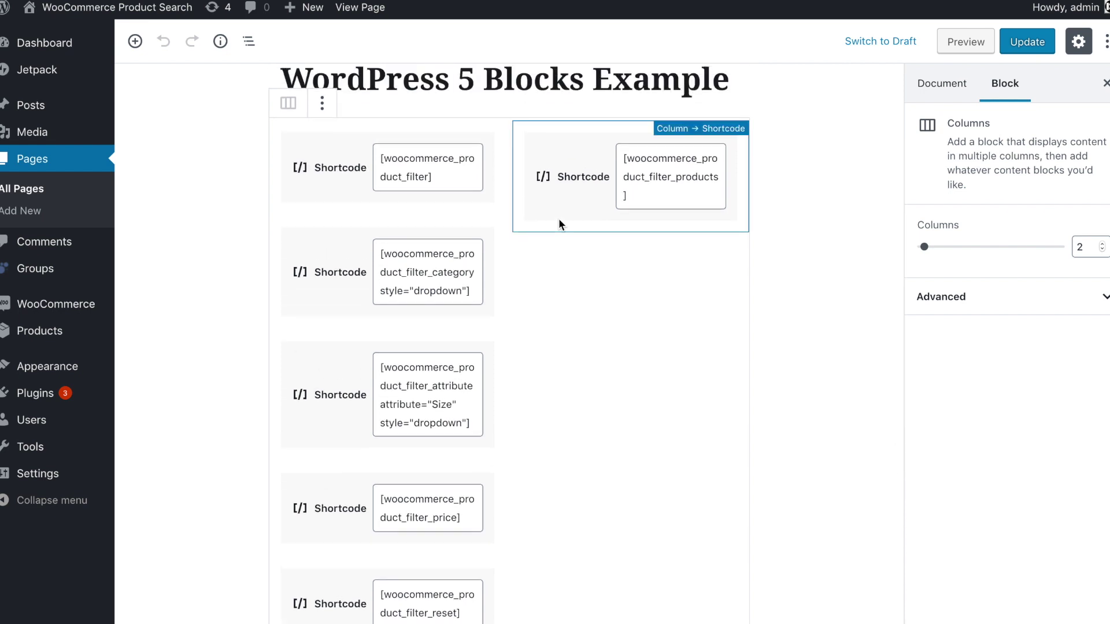
scroll(559, 223, up, 1)
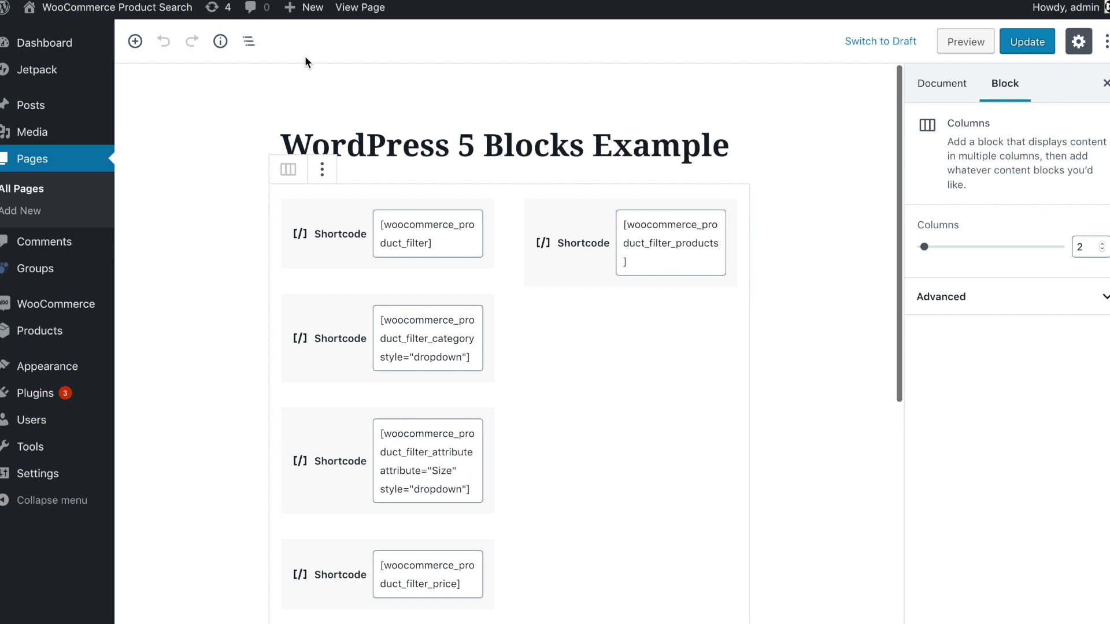
- Create a new page titled "Custom Shop Section"
mouse_move(306, 8)
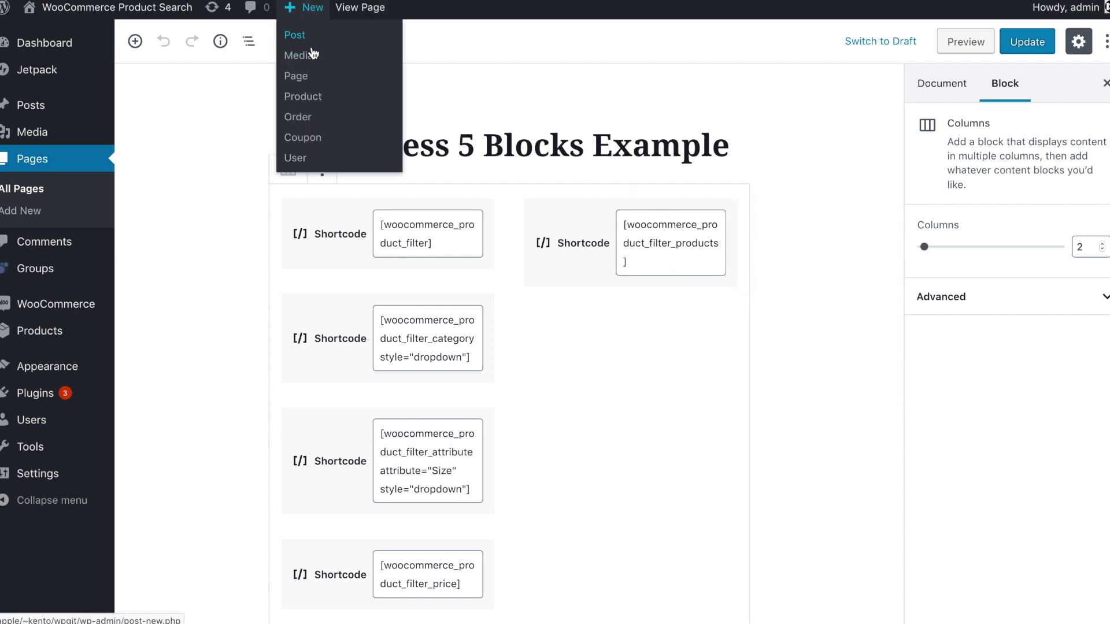
click(295, 81)
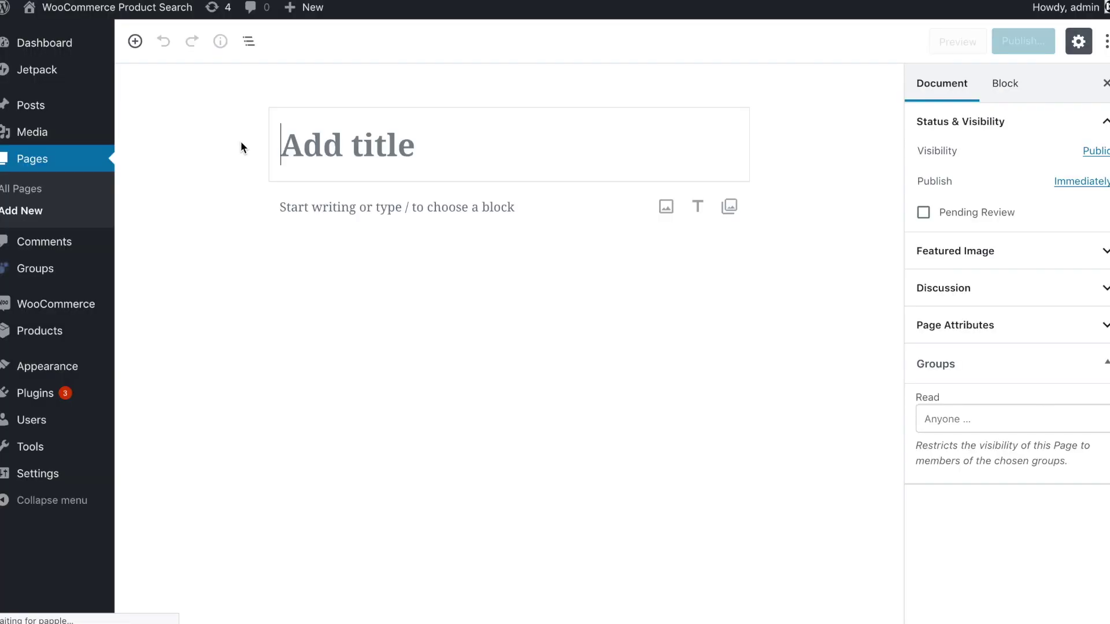
click(347, 142)
text(Cus)
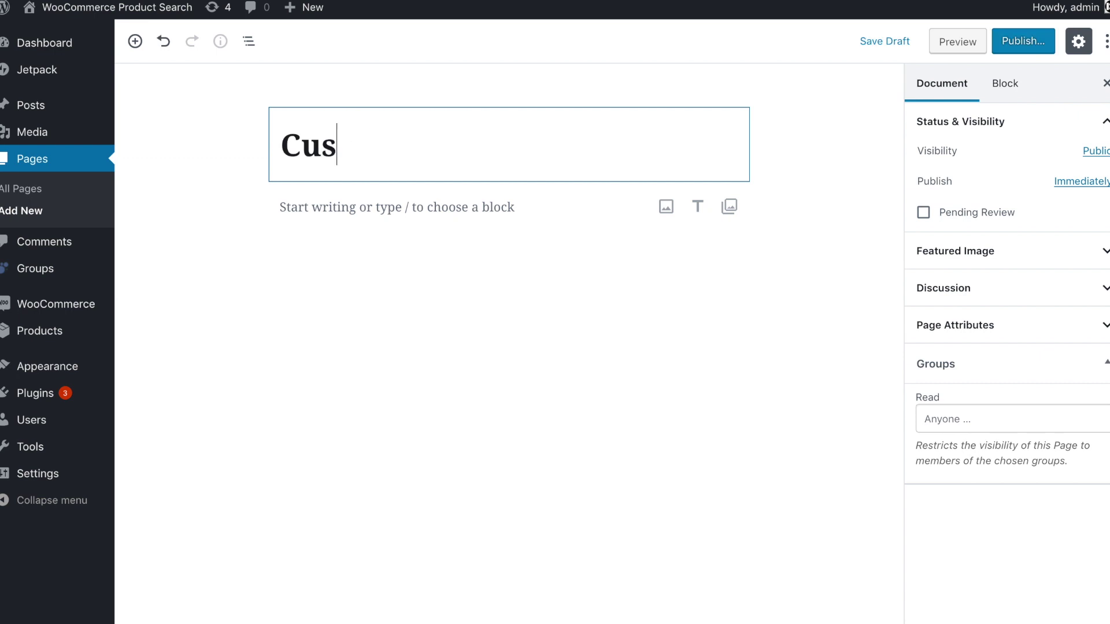
text(tom Shop Scection)
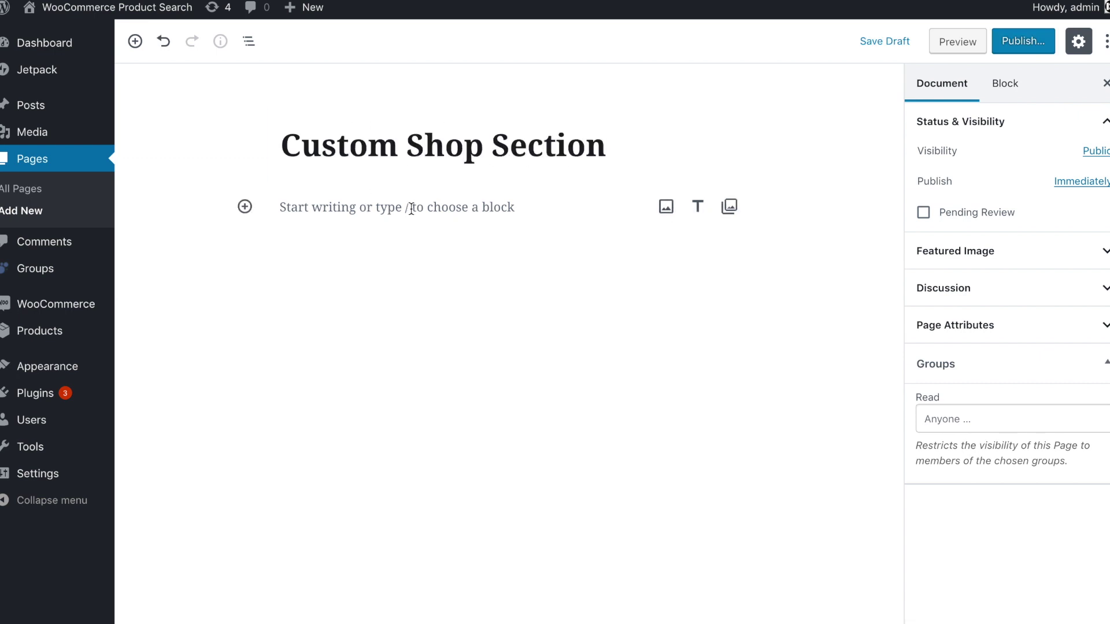
- Insert a two-column Columns block below the page title and select it
click(385, 205)
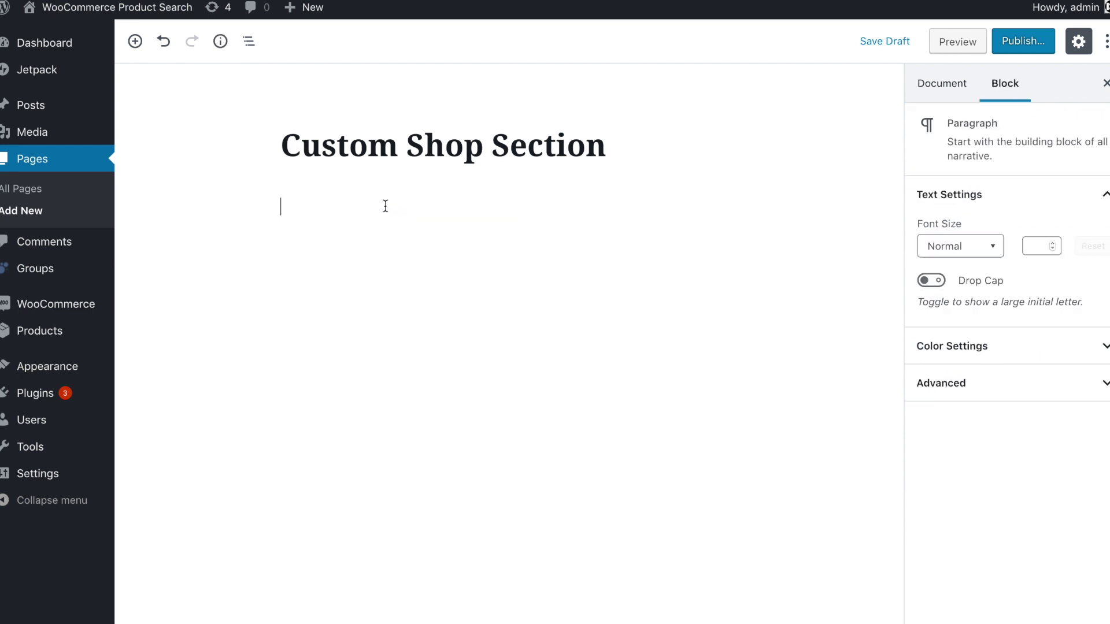
click(246, 207)
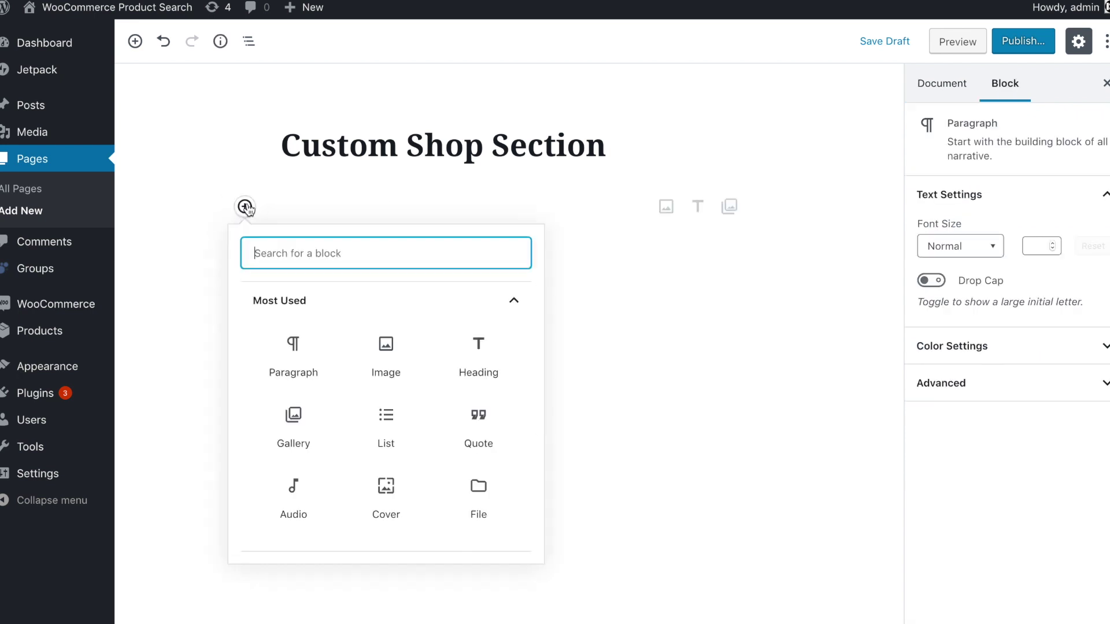
text(colu)
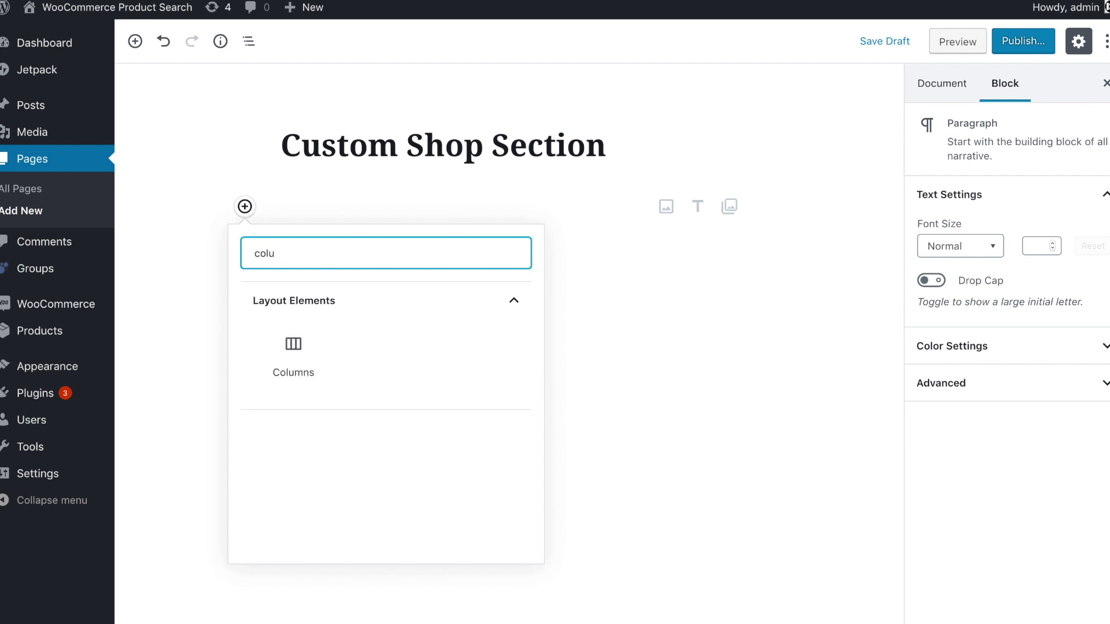
click(292, 348)
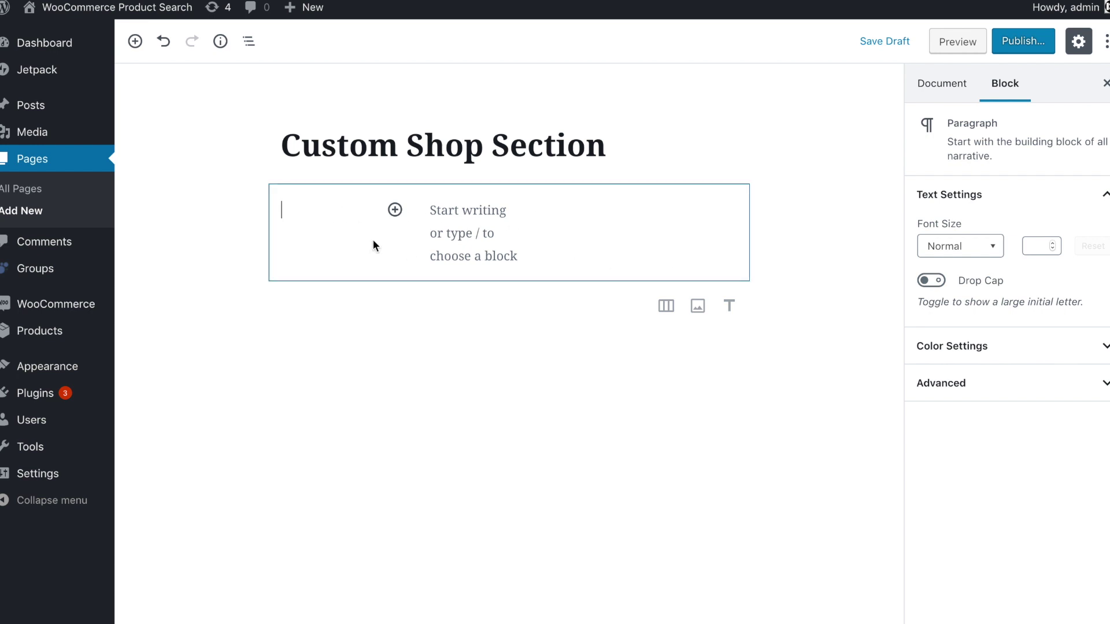
click(367, 269)
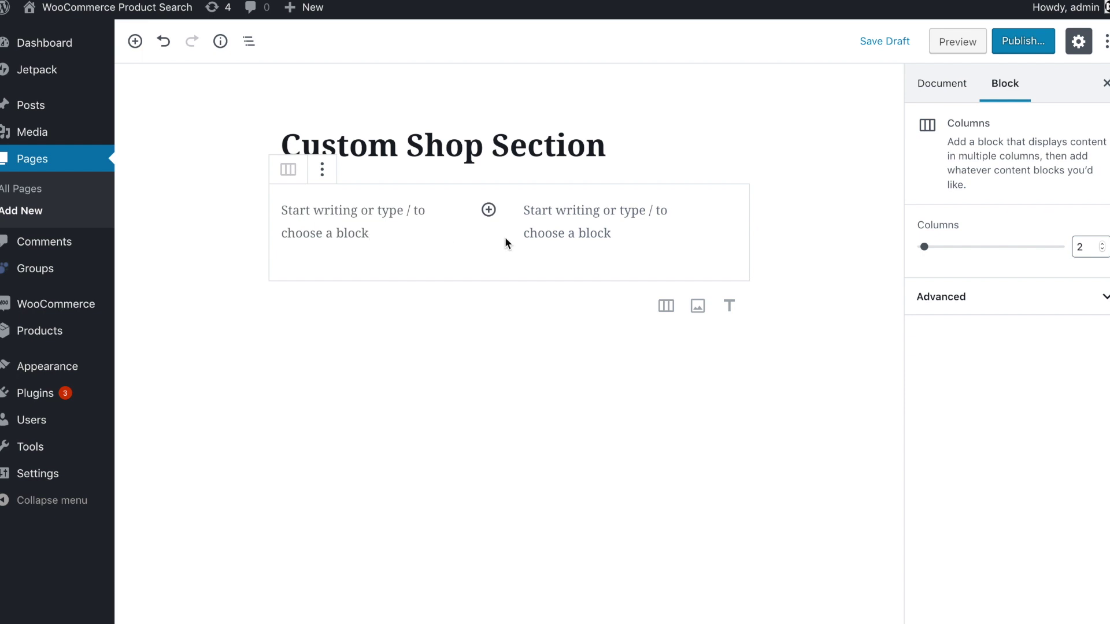
- Add a Shortcode block containing [woocommerce_product_filter] to the first column
click(488, 209)
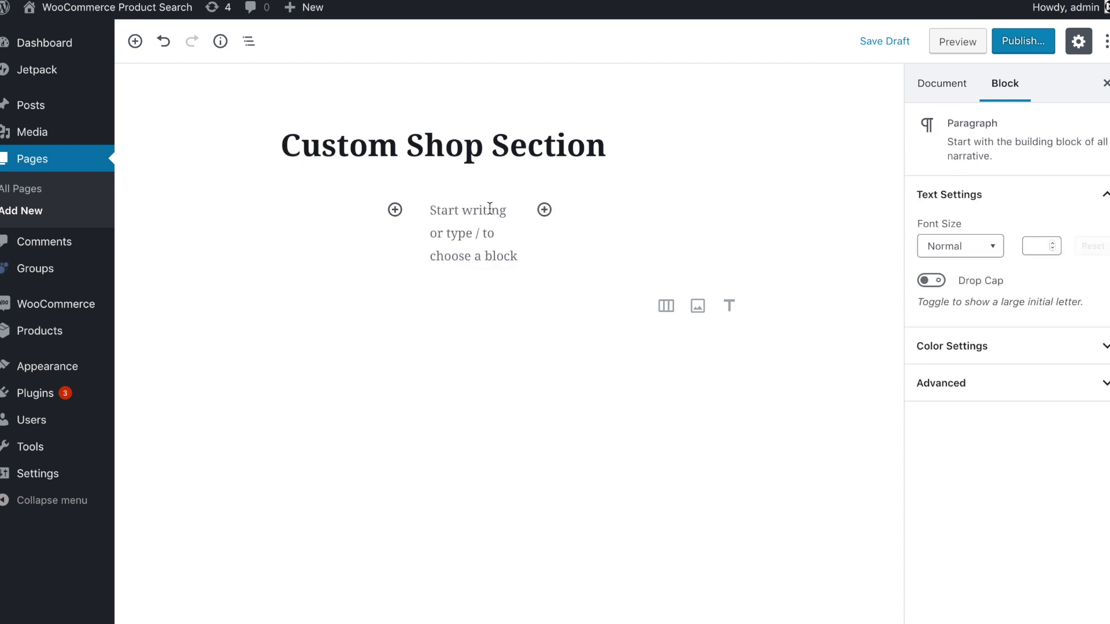
click(395, 209)
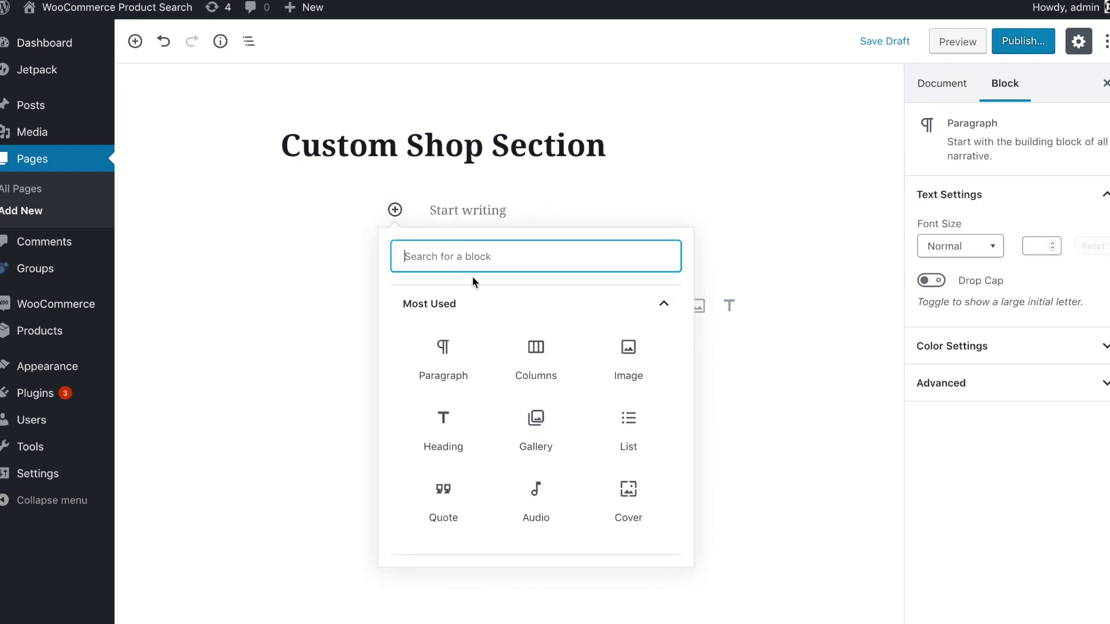
text(sh)
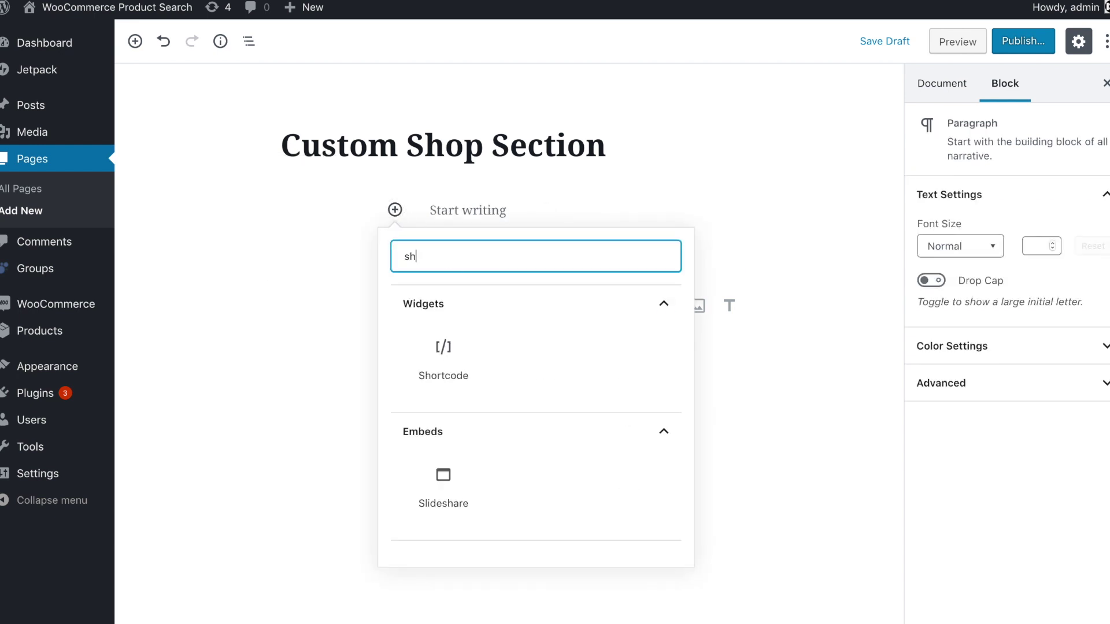
click(446, 351)
text([)
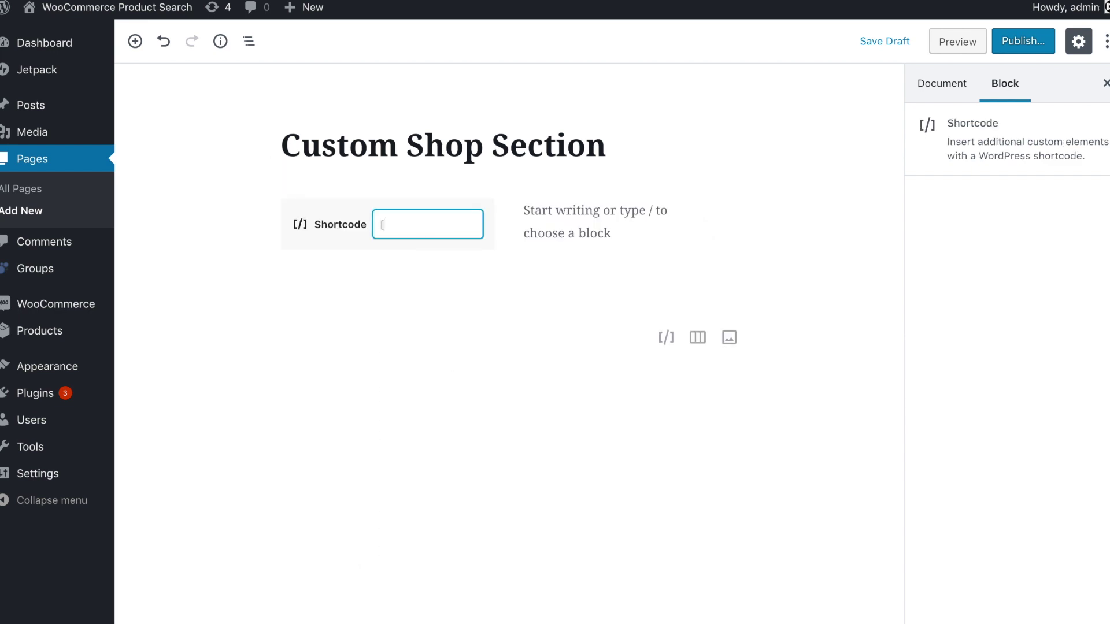
text(woocommerce_product_filter)
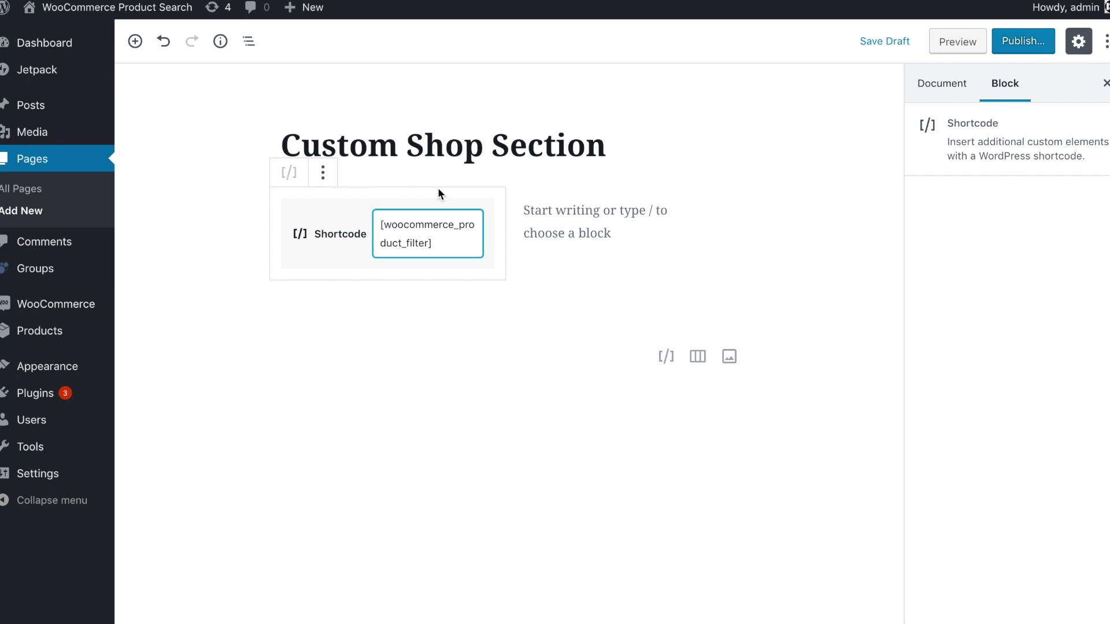
- Add a Shortcode block containing [woocommerce_product_filter_products] to the second column and update the page
click(531, 213)
click(731, 213)
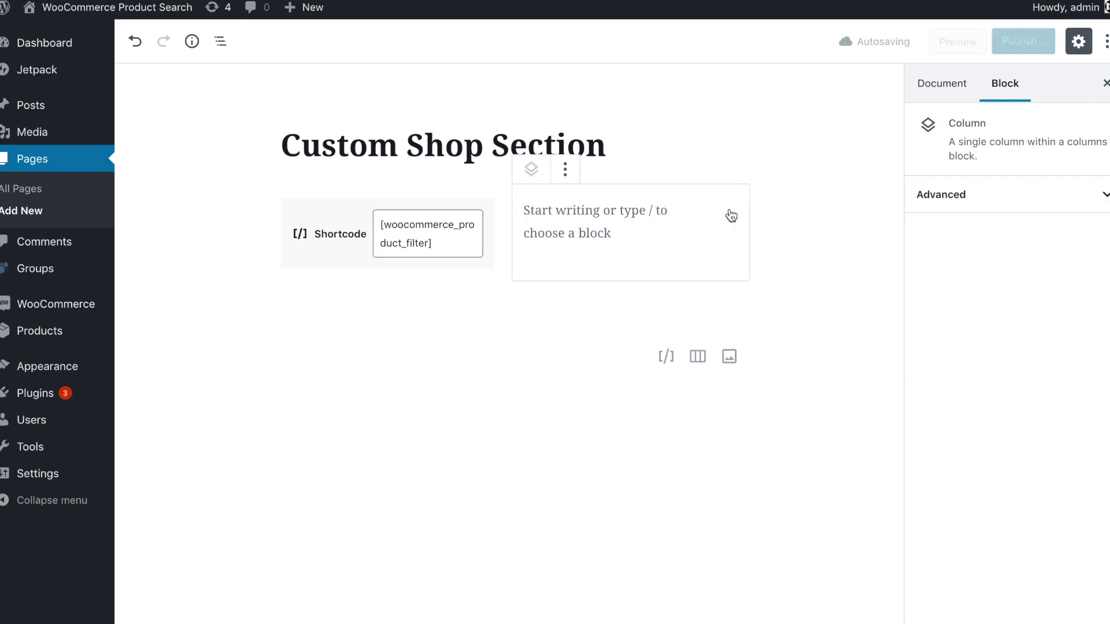
click(635, 223)
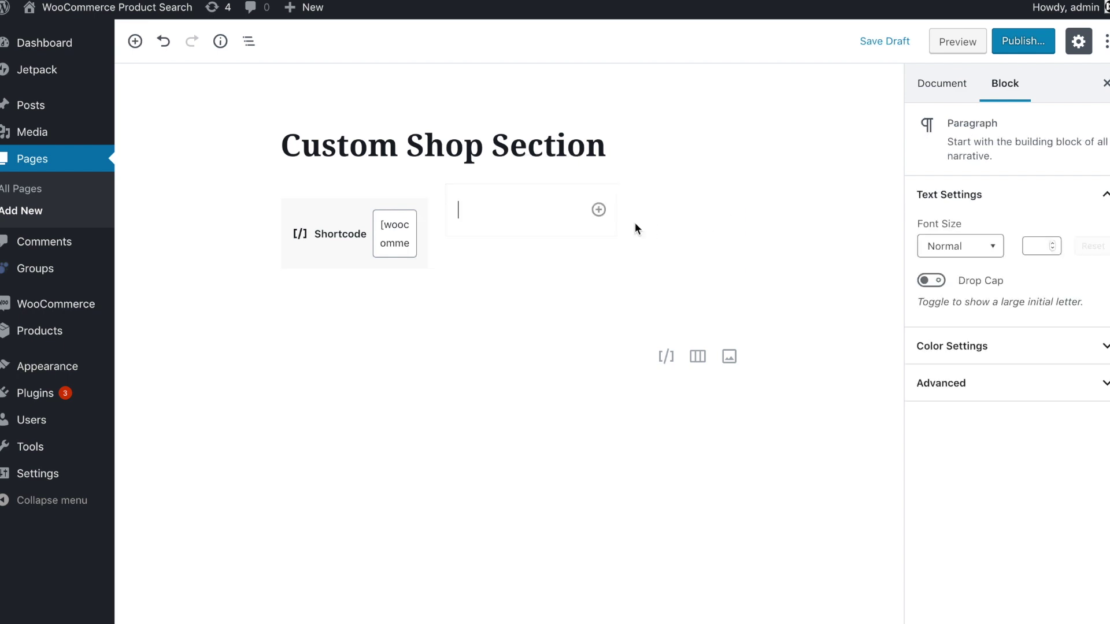
click(598, 210)
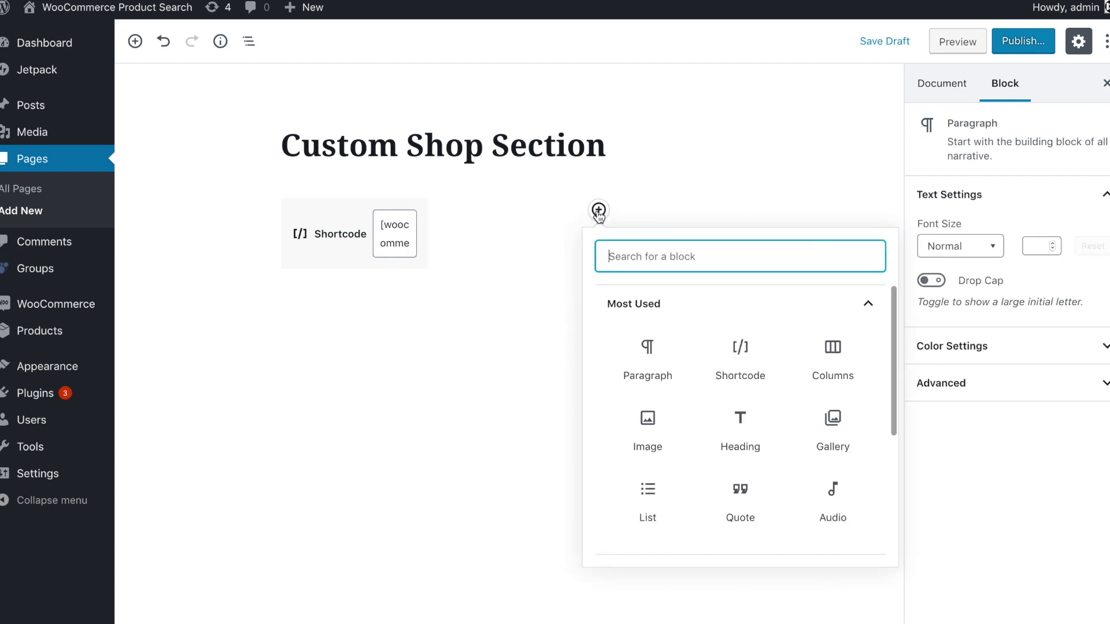
text(sho)
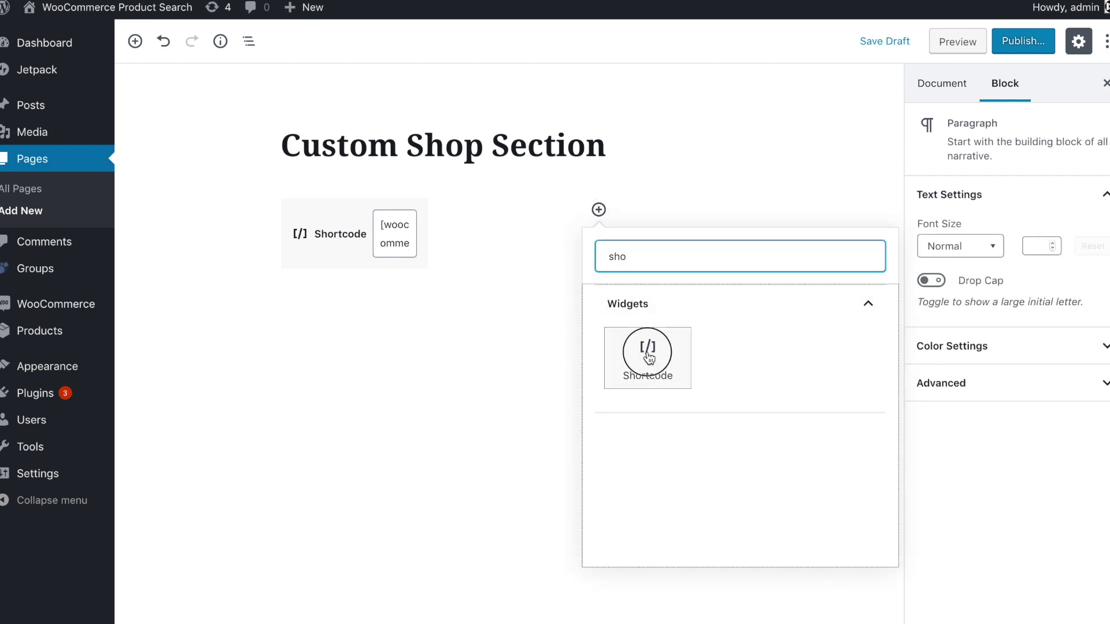
click(647, 355)
text([woo)
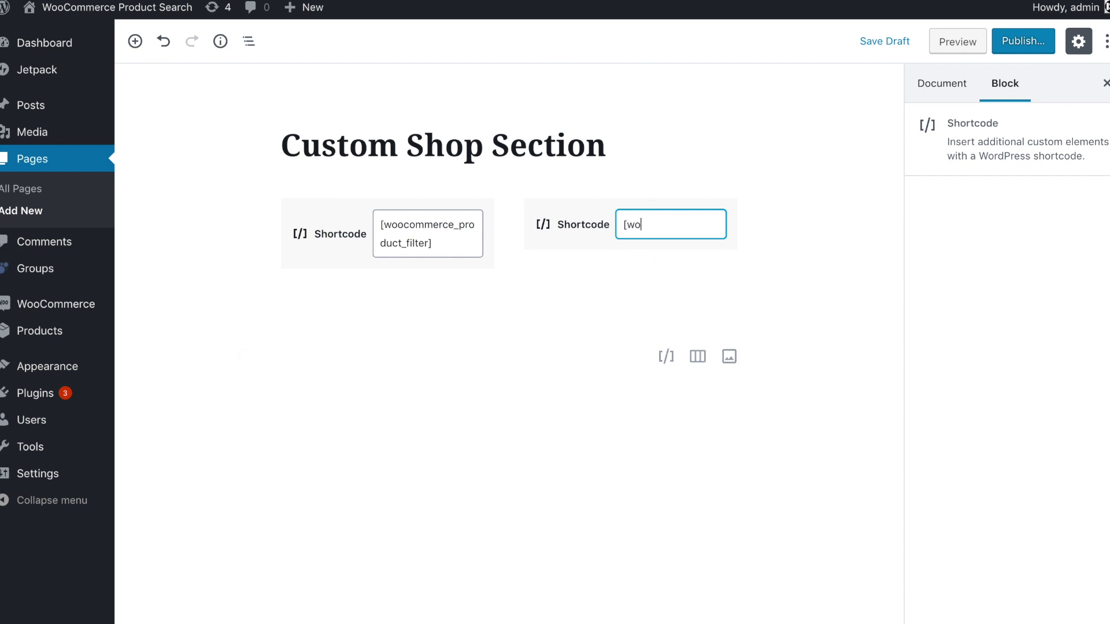
text(commerce)
text(_product_filter_products)
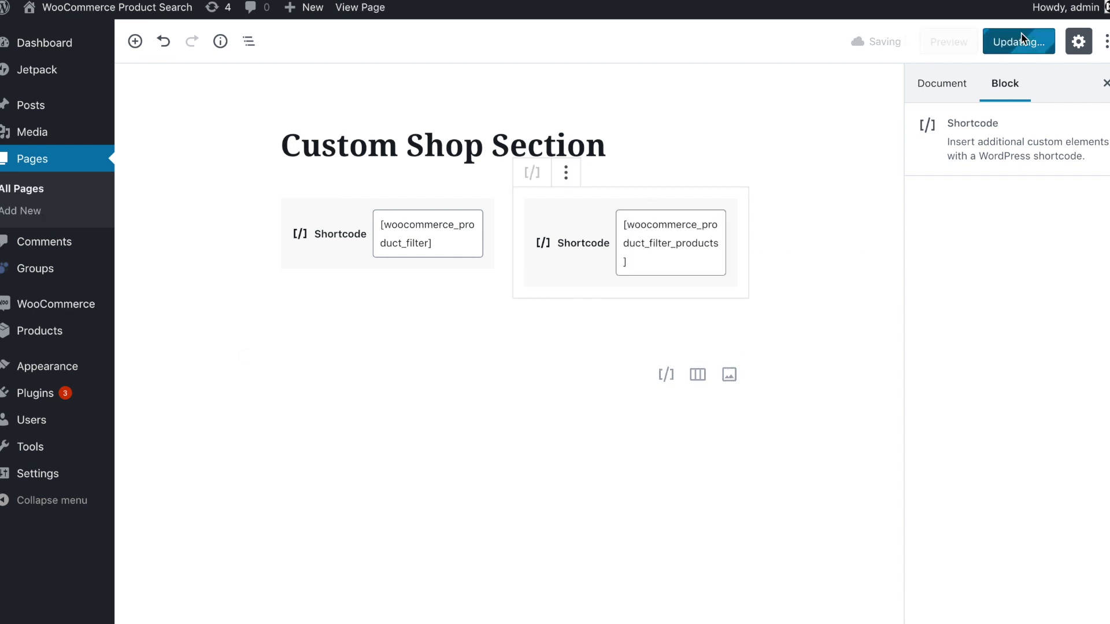
click(1021, 34)
- View the live Custom Shop Section page and examine its search field and product grid
click(223, 87)
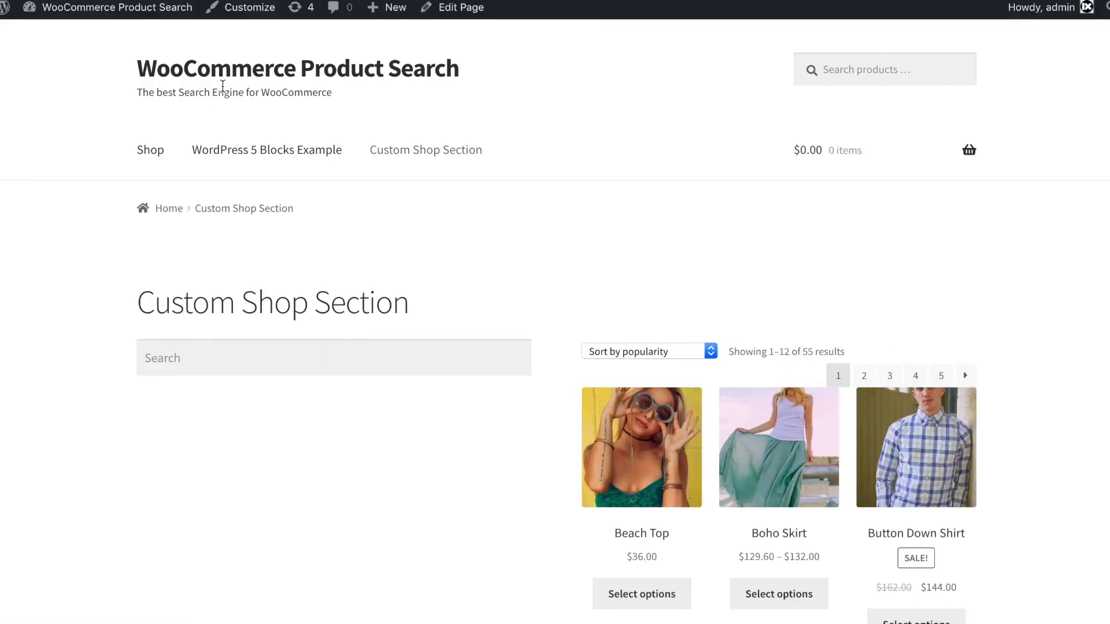
scroll(571, 226, down, 3)
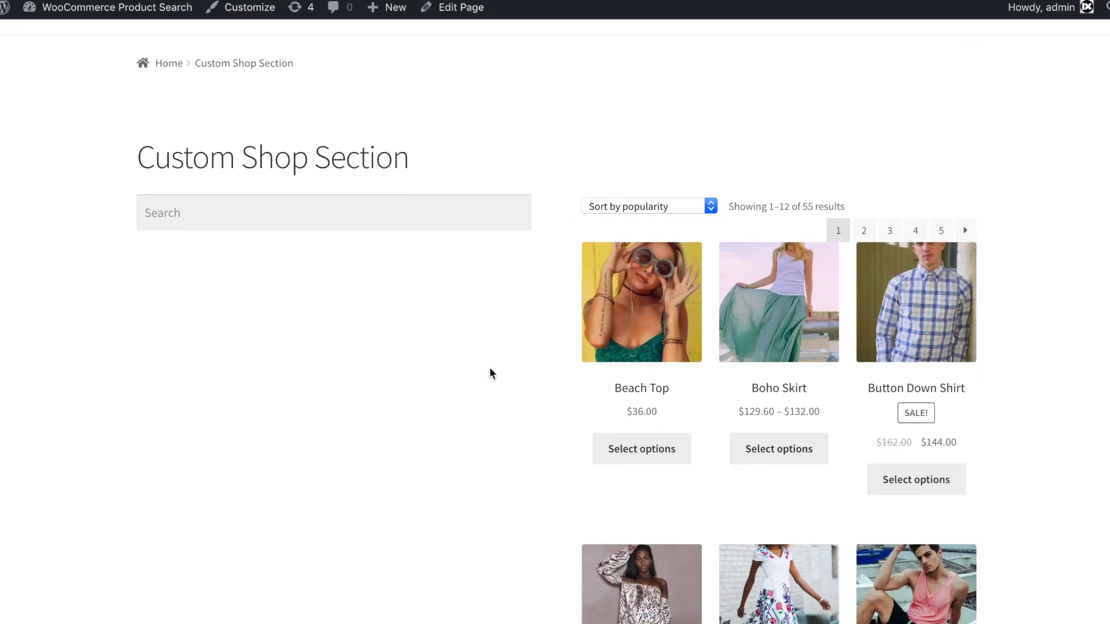
scroll(489, 368, down, 1)
scroll(490, 364, down, 2)
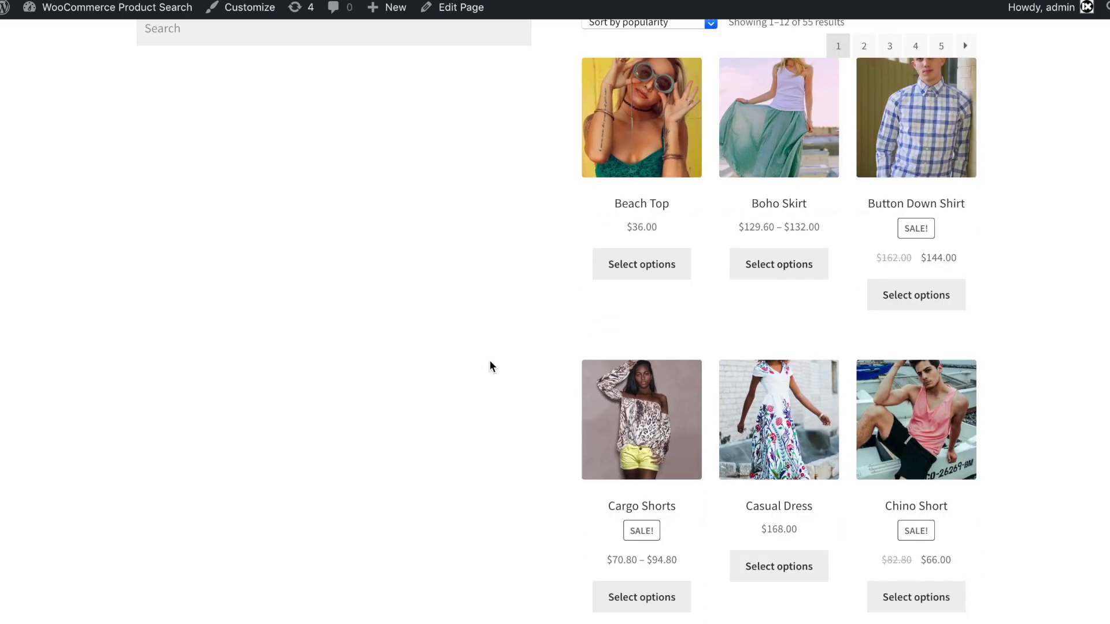
scroll(490, 361, up, 4)
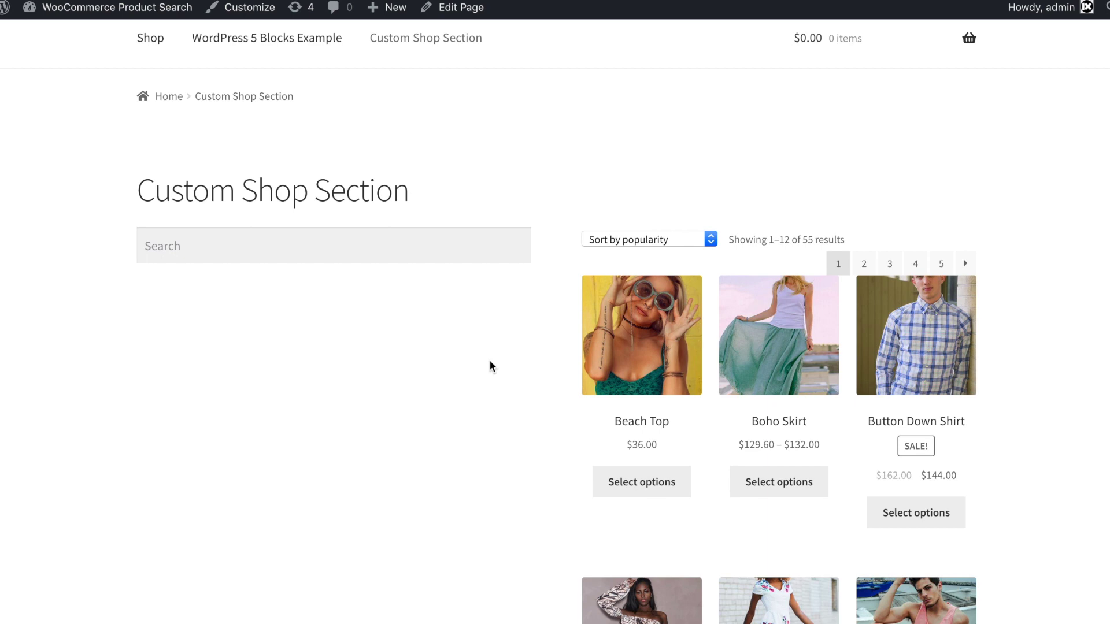
scroll(490, 363, down, 5)
scroll(489, 363, up, 3)
scroll(489, 367, up, 2)
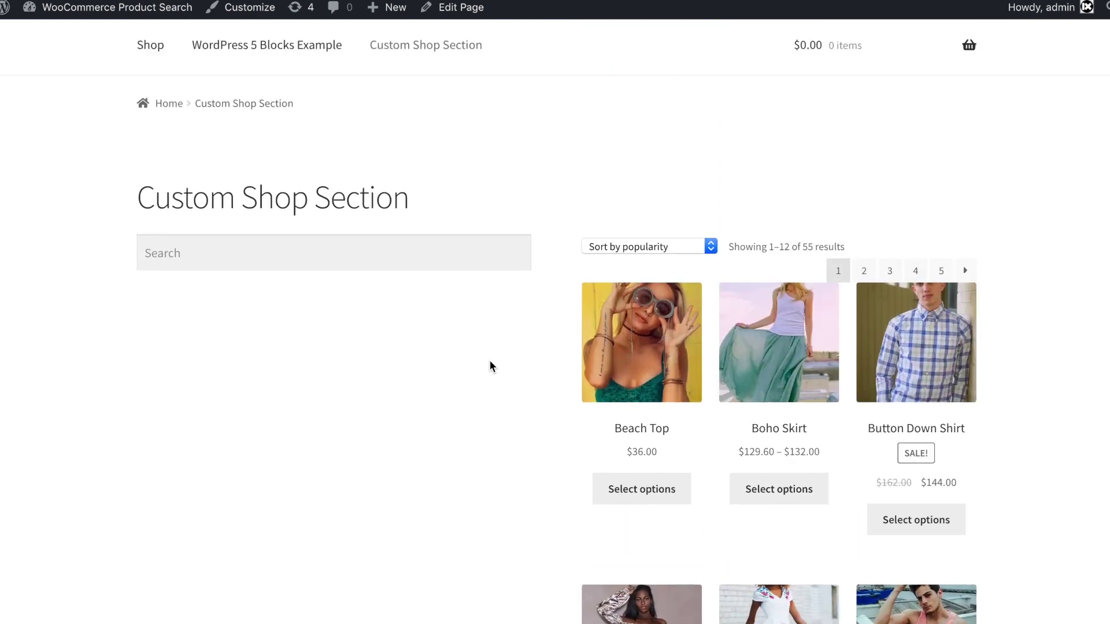
scroll(492, 372, down, 1)
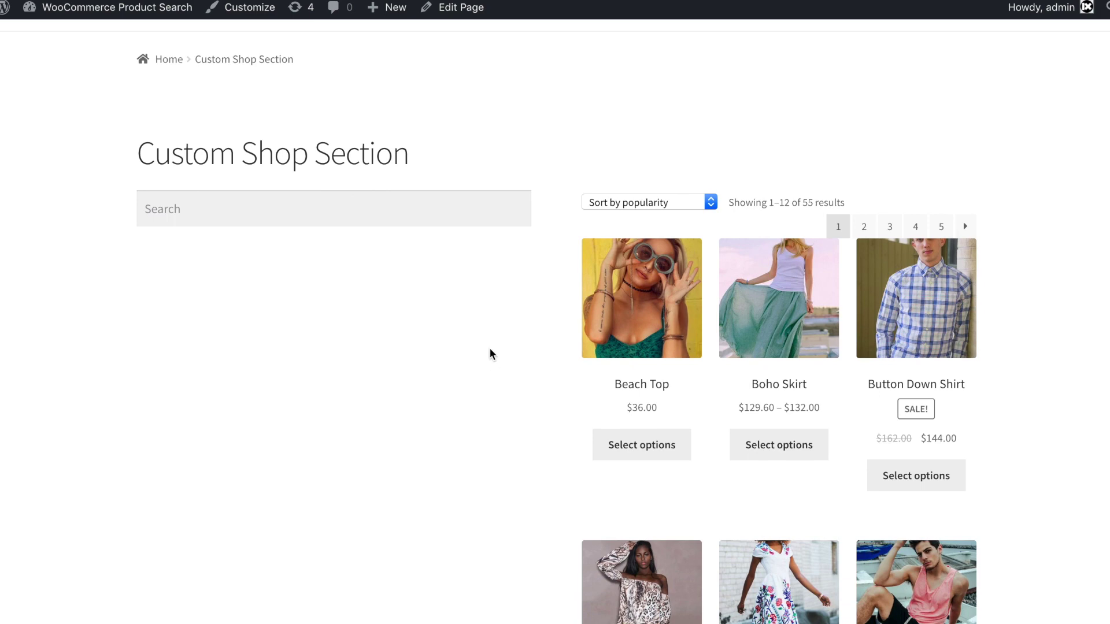
scroll(492, 364, down, 2)
scroll(492, 363, up, 5)
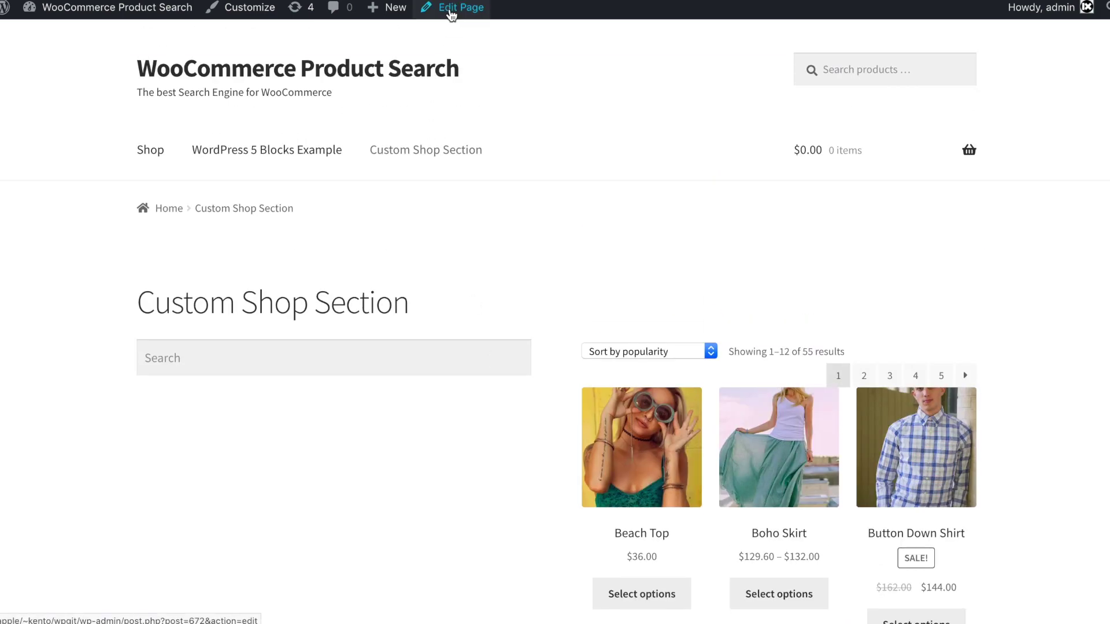
- Reopen the page for editing and add the shortcode [woocommerce_product_filter_category style="dropdown"] below the search filter in the first column
click(450, 13)
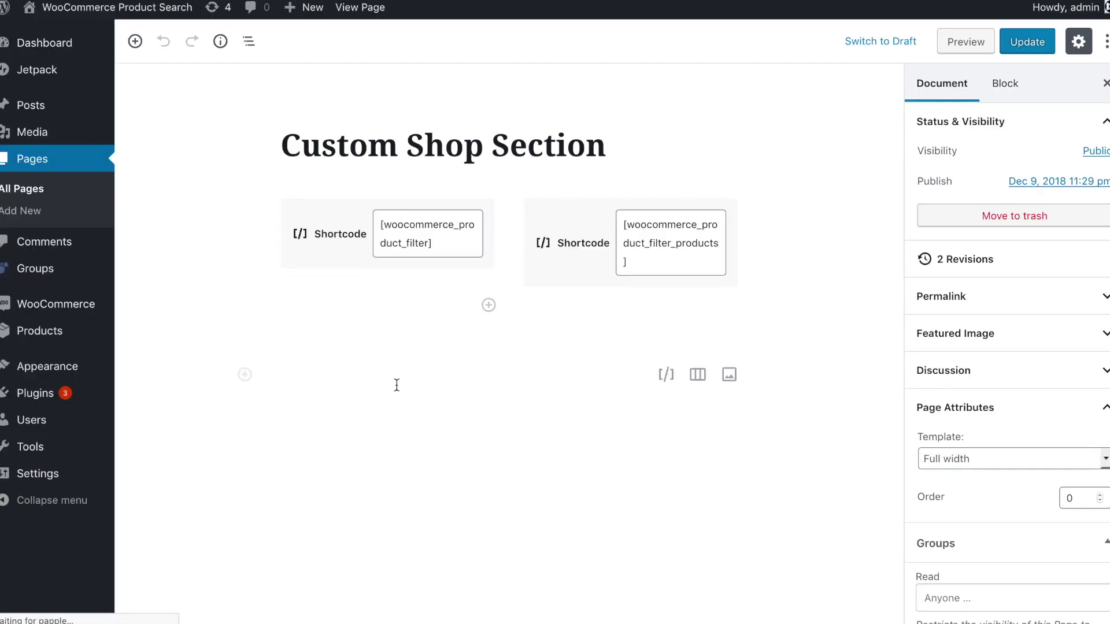
click(489, 312)
click(374, 296)
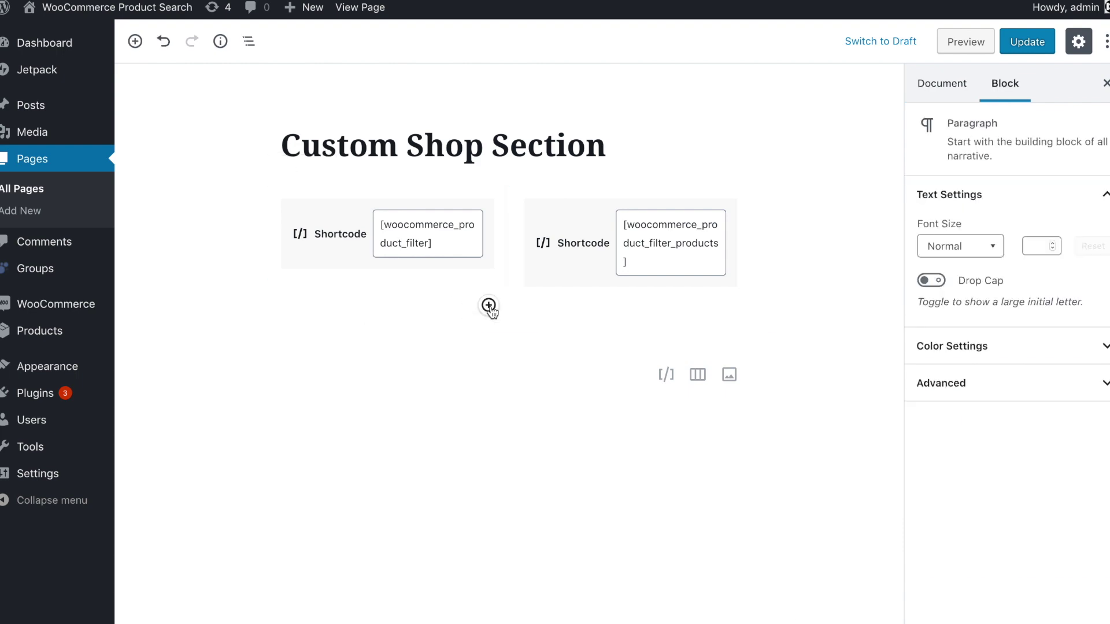
text(/shortcode)
key(Return)
text([woocommerce_product_filter_category style="dropdo)
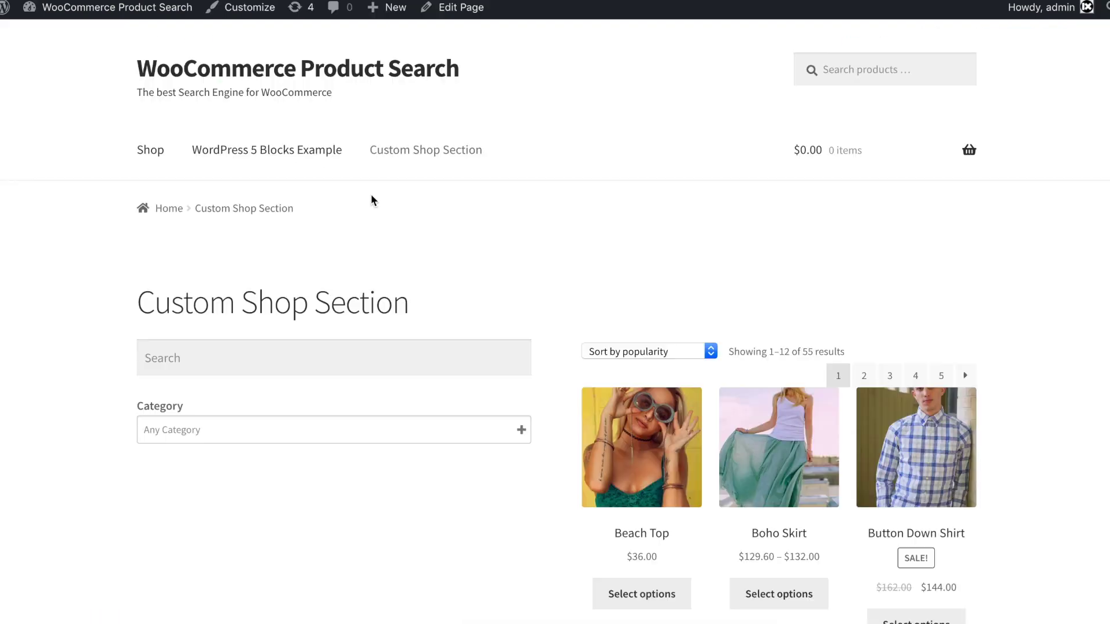
- Add the shortcode [woocommerce_product_filter_attribute attribute="Size" style="dropdown" show_thumbnails="no"] below the category filter
text(hoodie)
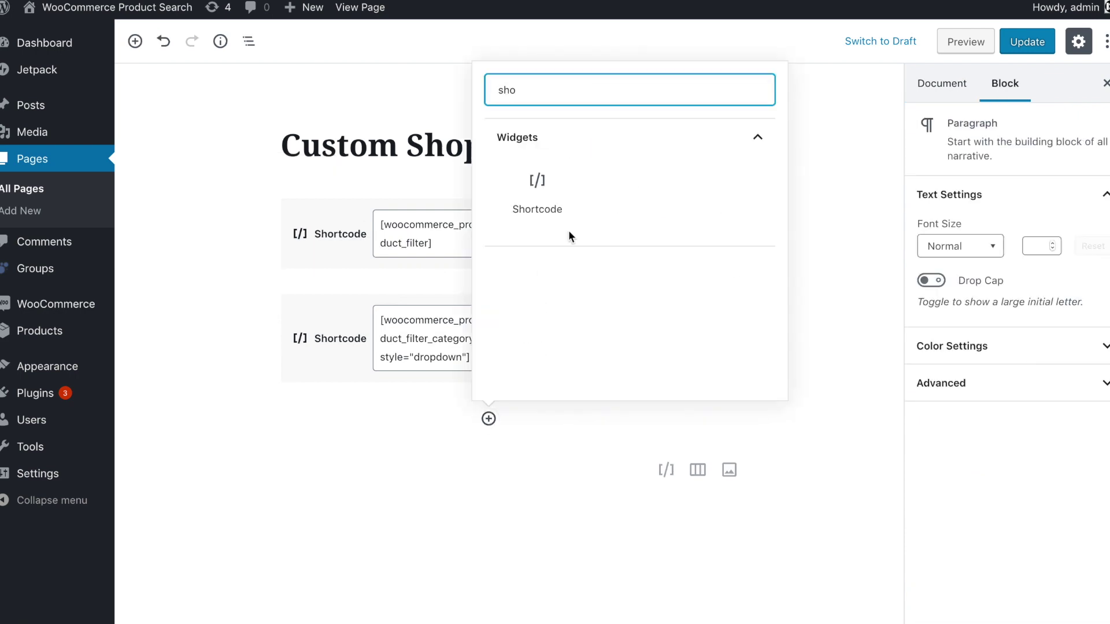
click(535, 196)
text([woocommerce_product_filter_attribute attribute="Size" style="dropdown"])
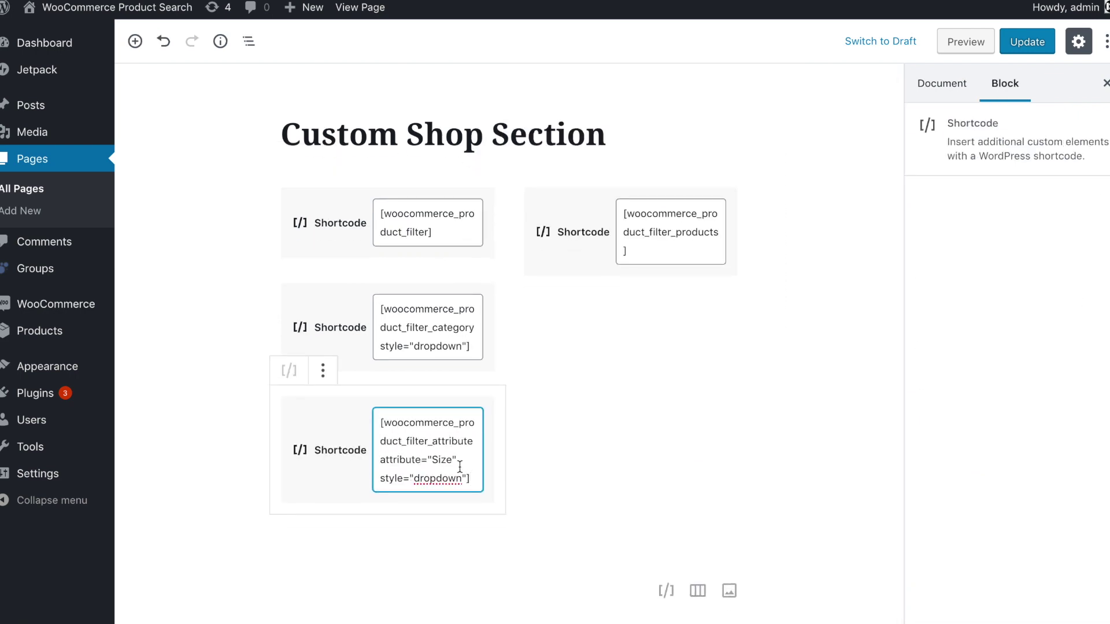
click(466, 478)
text(show_thumbnails="no")
- Add two more Shortcode blocks to the first column, containing [woocommerce_product_filter_price] and [woocommerce_product_filter_reset]
click(488, 541)
click(631, 312)
text([woocommerce_product_filter_price])
click(488, 541)
click(631, 312)
text([woocommerce_product_filter_reset])
- Review the filter shortcodes in the first column and update the page
scroll(364, 429, up, 3)
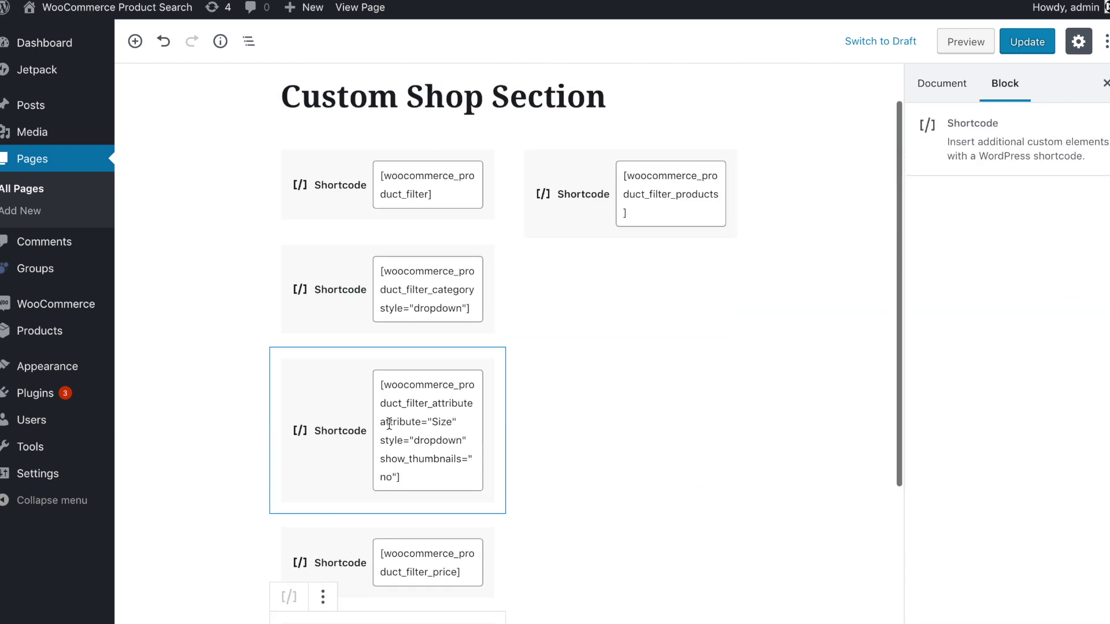
scroll(376, 433, down, 2)
scroll(491, 410, down, 2)
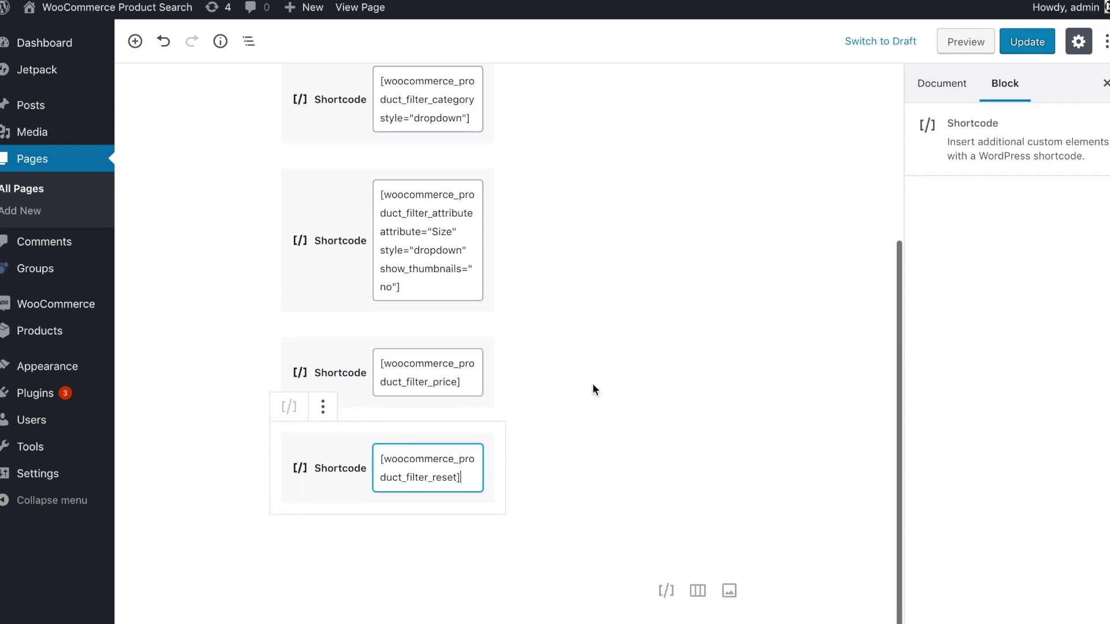
click(1019, 47)
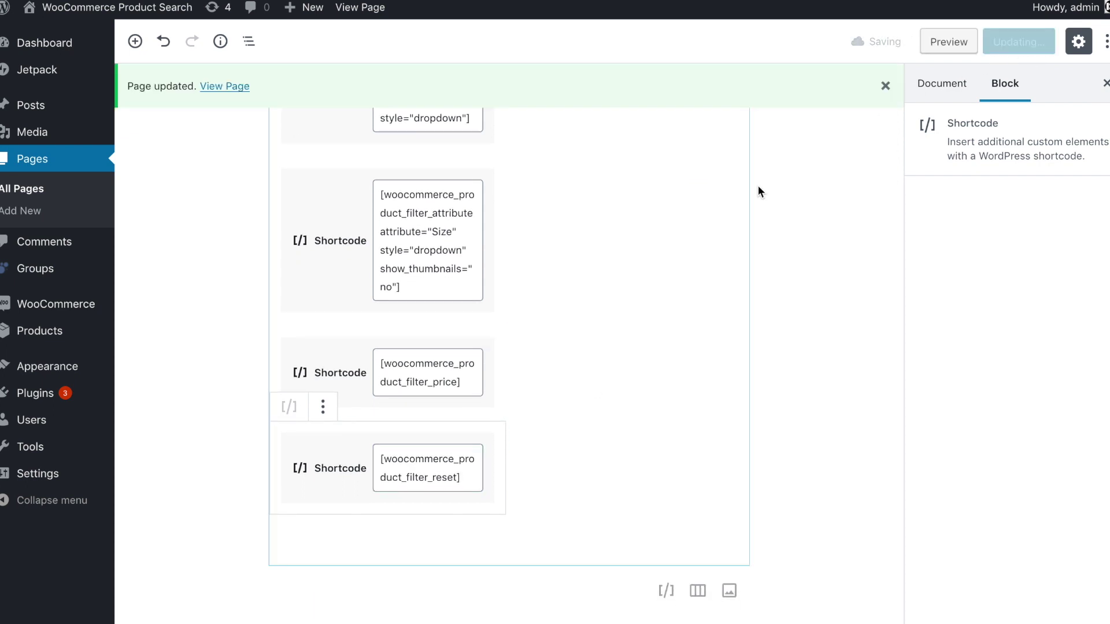
- View the updated page and search its products for "skirt" with the first column's search filter
click(239, 87)
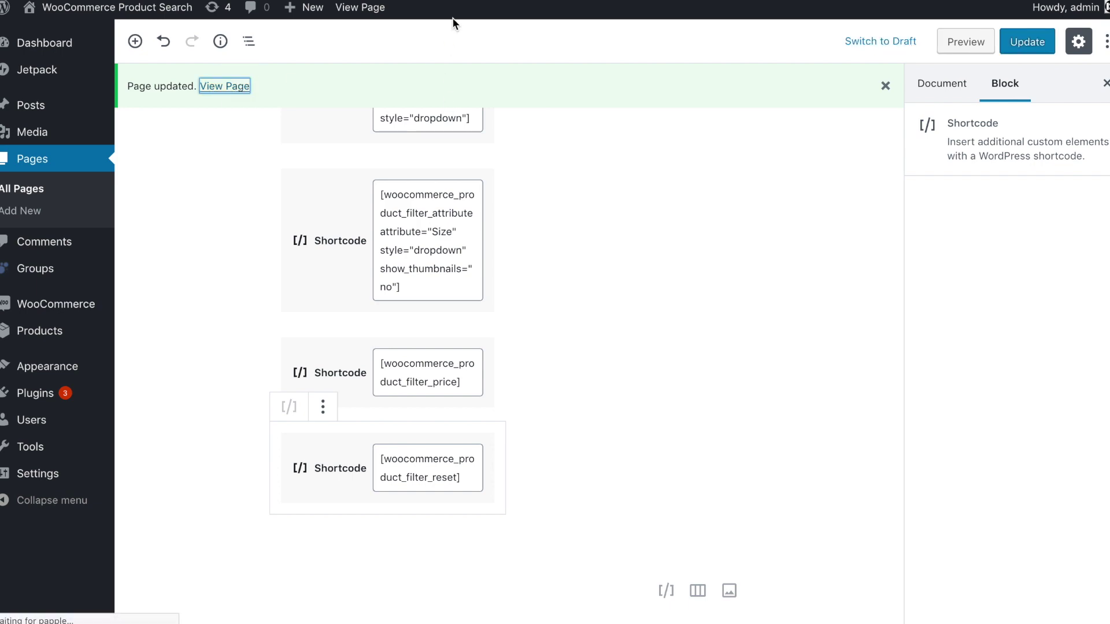
scroll(635, 242, down, 4)
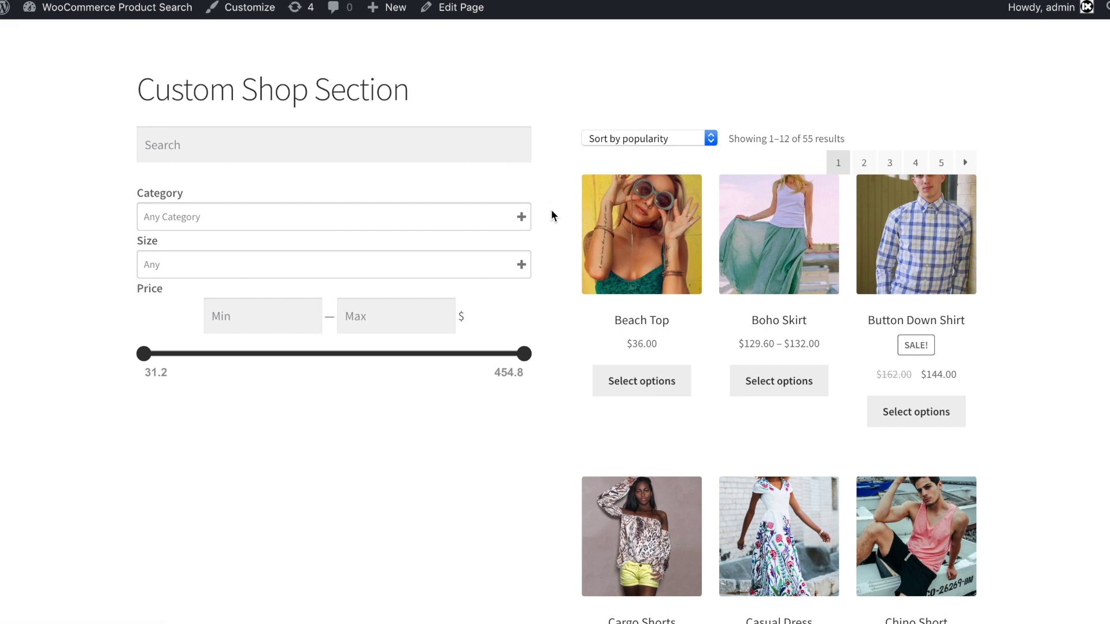
scroll(551, 211, down, 1)
scroll(551, 215, up, 2)
click(447, 165)
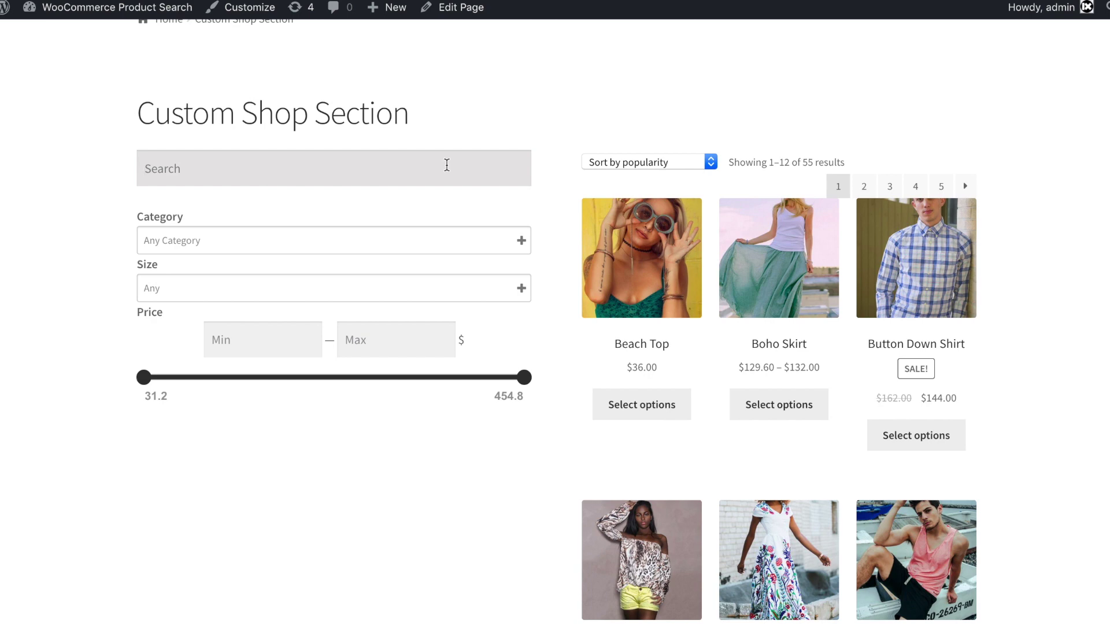
text(skirt)
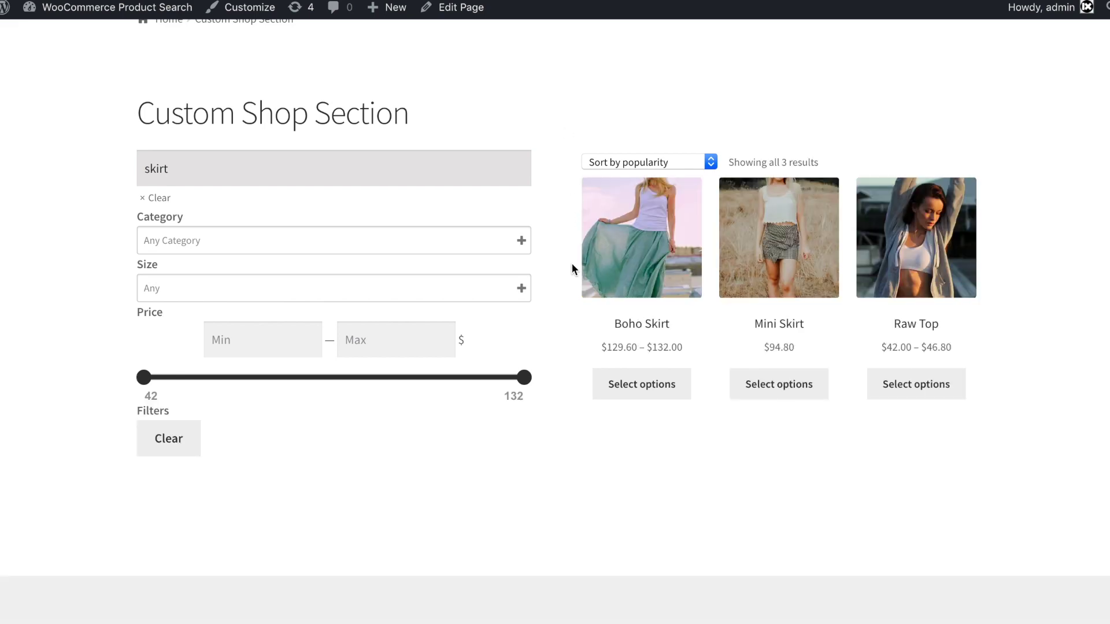
- Test the price filter by lowering the maximum price to 59, and clear all filters
scroll(569, 272, down, 1)
drag(525, 338, 317, 338)
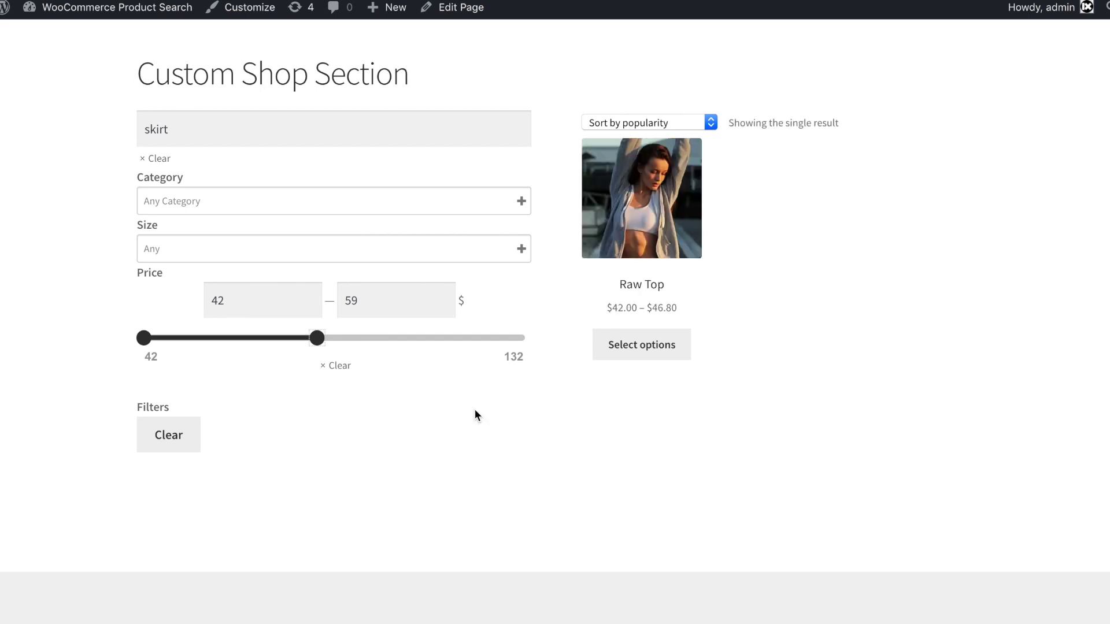
click(167, 431)
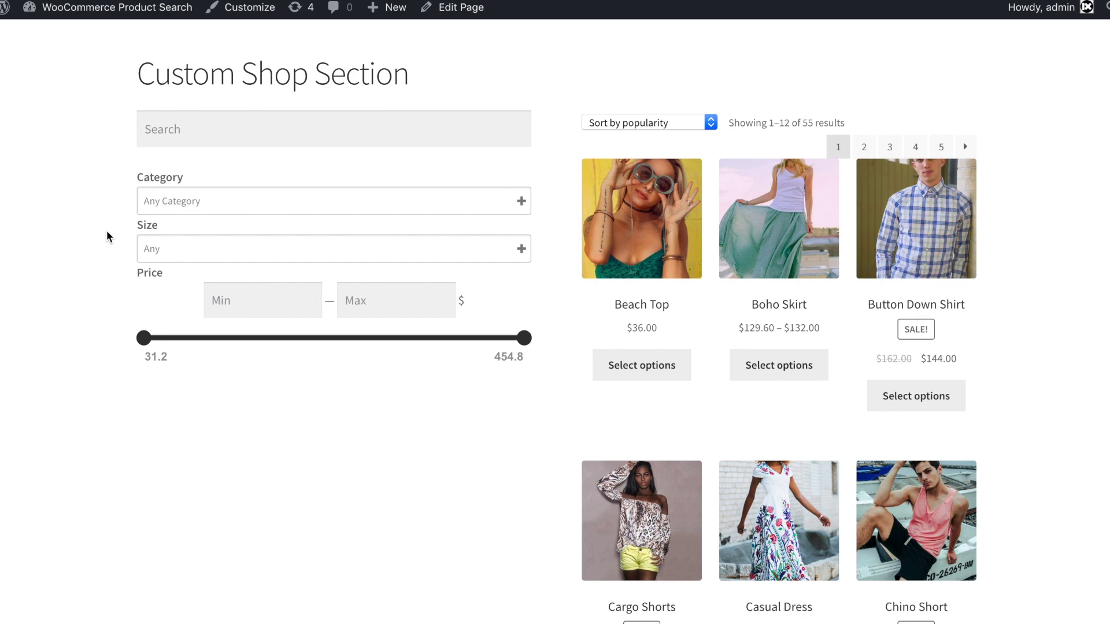
- Reopen the page for editing and add a Custom HTML block below the columns with a CSS style setting .custom-shop .wp-block-column:first-child to flex-basis: 30%
click(462, 11)
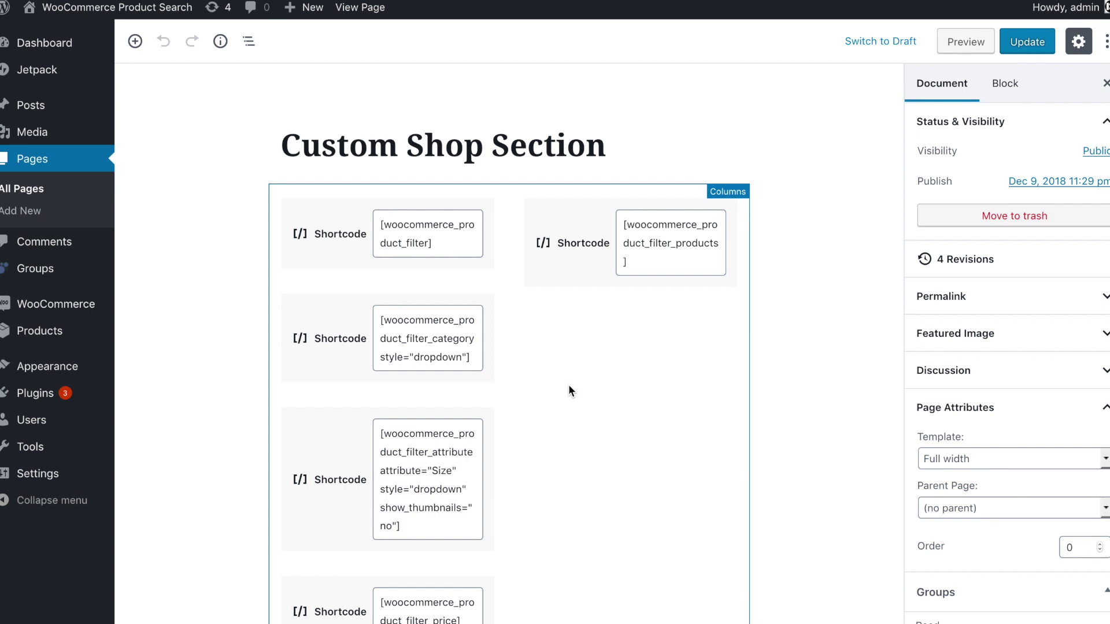
scroll(570, 391, down, 3)
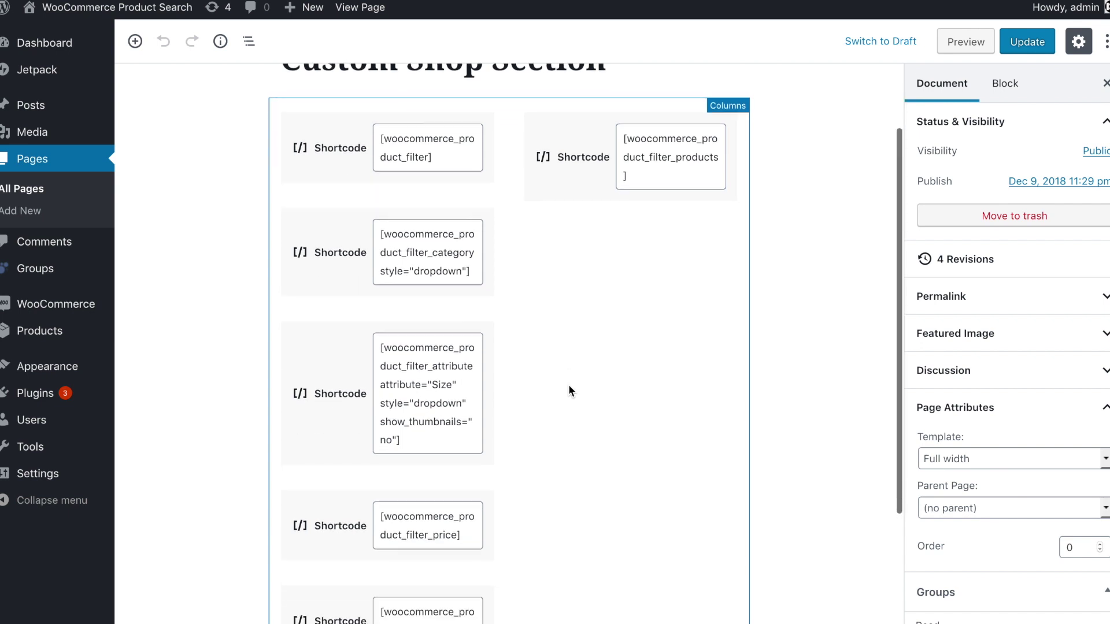
scroll(582, 313, down, 5)
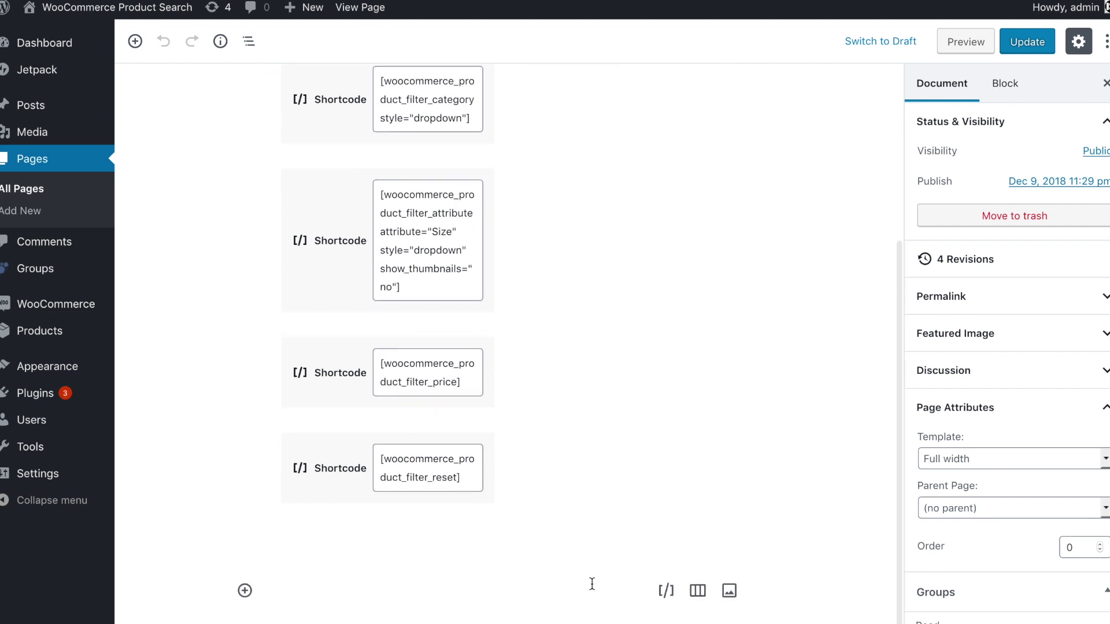
click(245, 591)
text(cus)
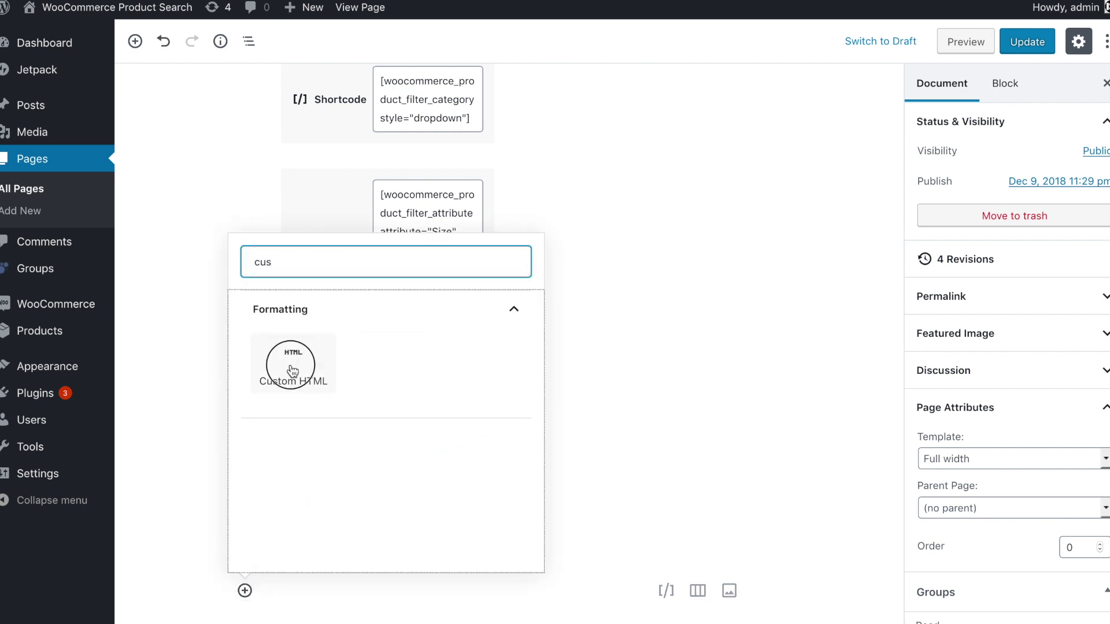
click(291, 292)
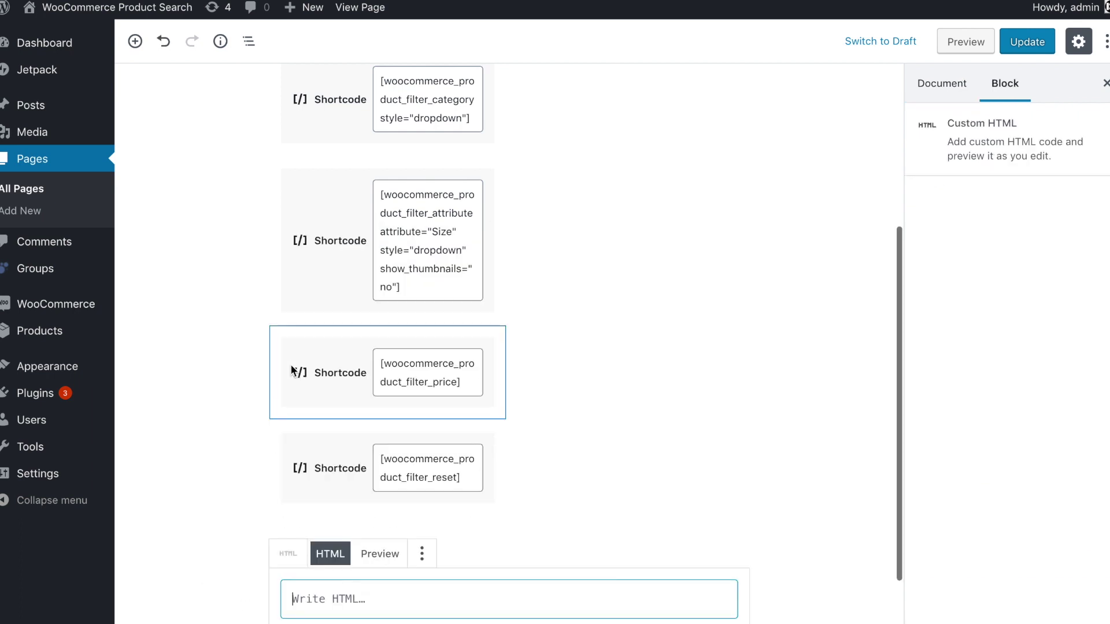
scroll(634, 426, down, 1)
text(<style type="text/css"> .custom-shop .wp-block-column:first-child { flex-basis: 30%; } </style>)
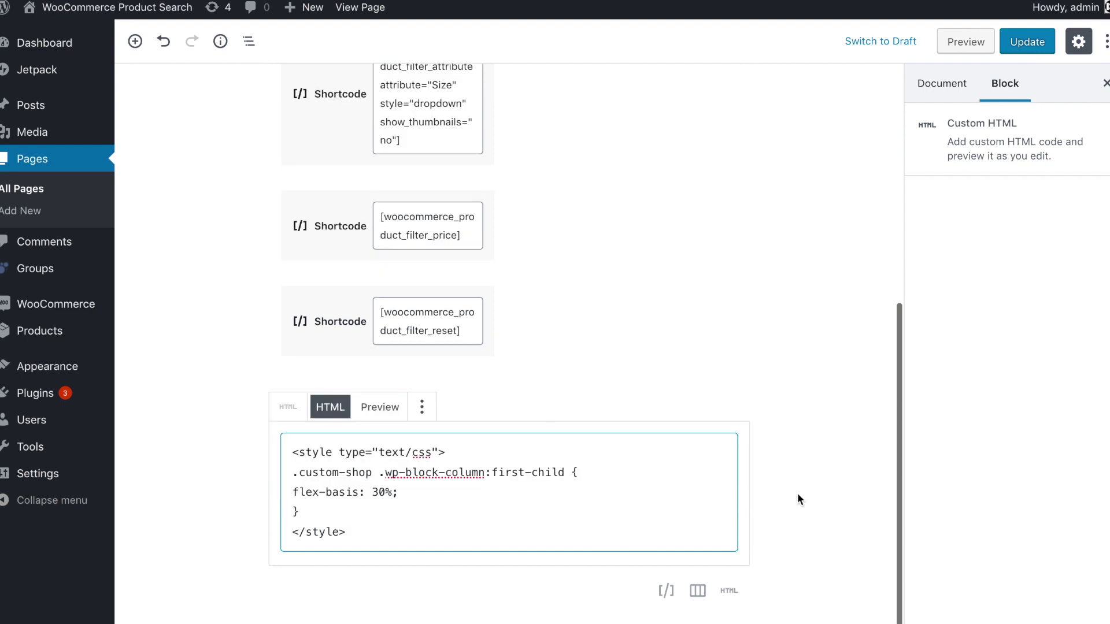
- Give the Columns block the additional CSS class custom-shop and update the page
scroll(797, 494, up, 1)
click(1020, 44)
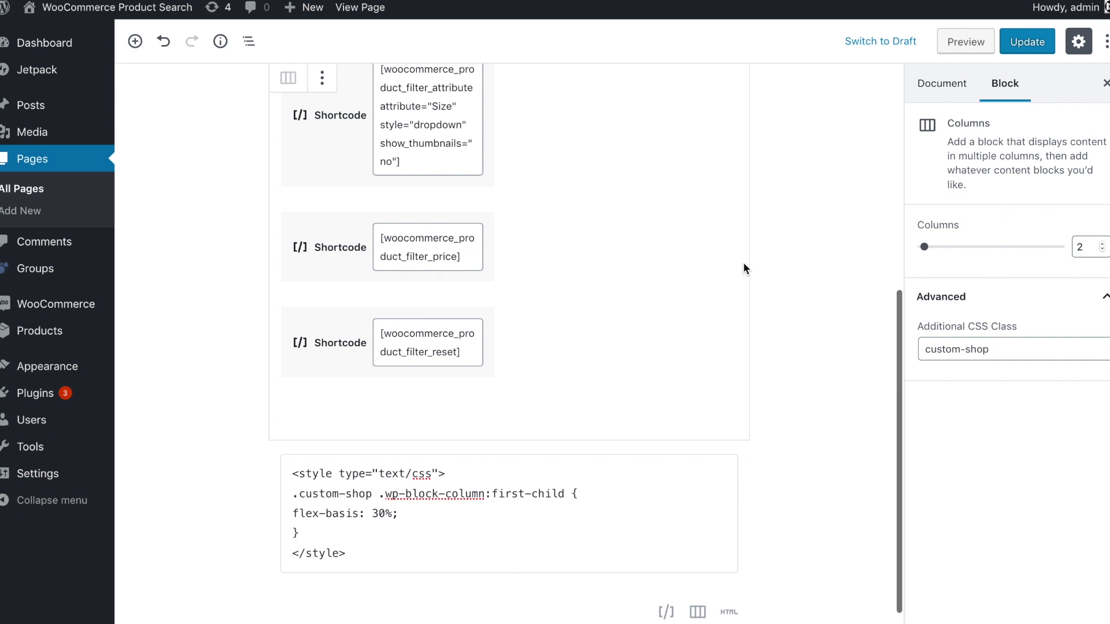
scroll(743, 262, up, 3)
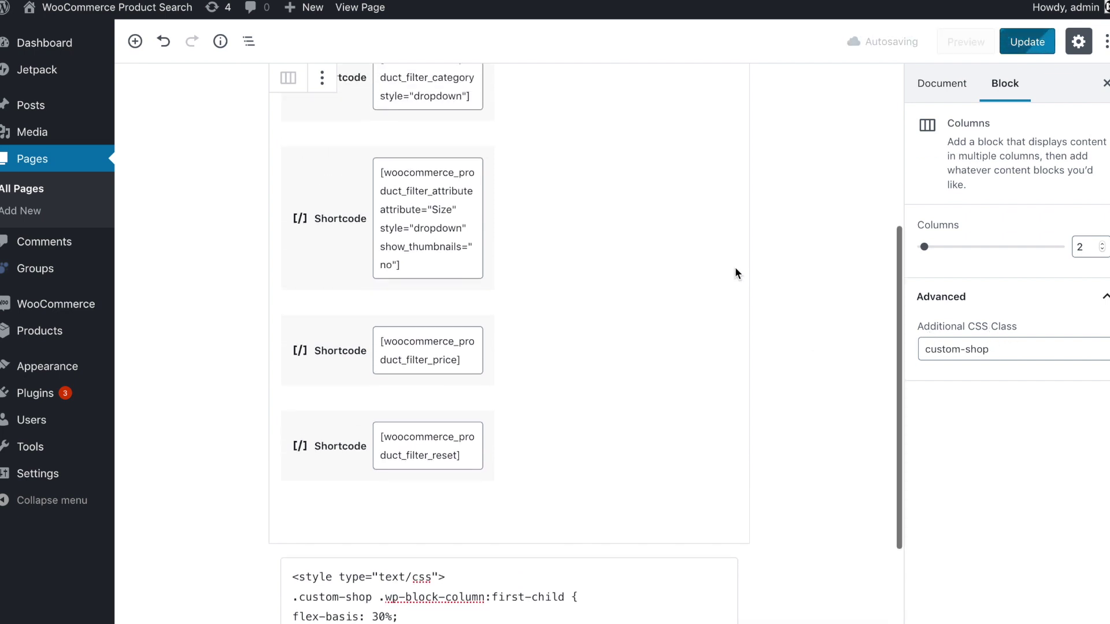
scroll(735, 271, up, 3)
scroll(864, 140, down, 5)
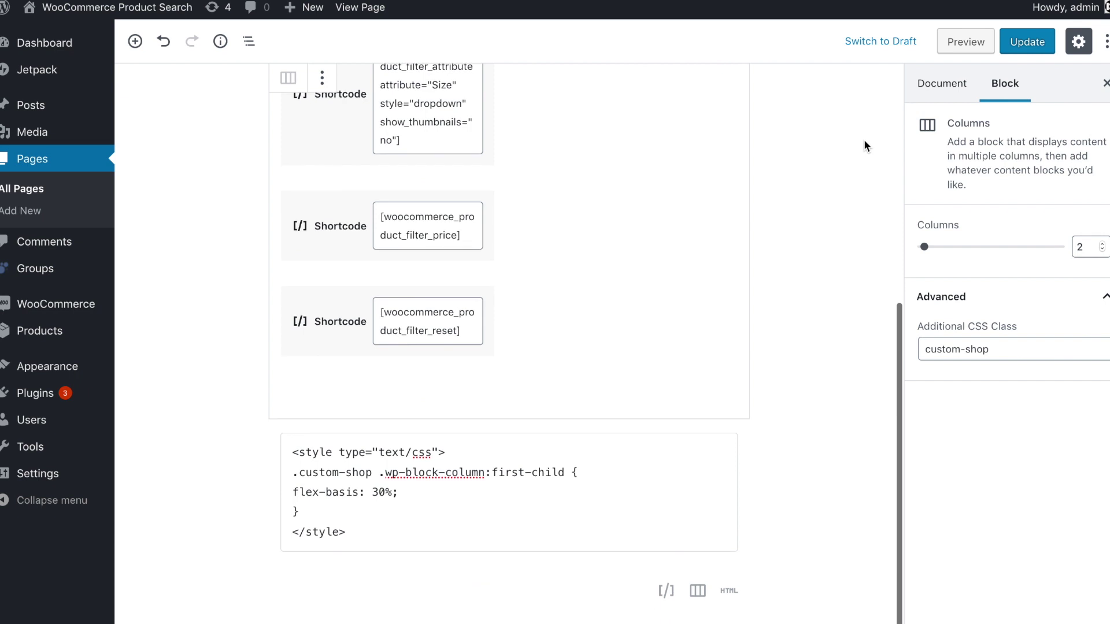
click(1020, 45)
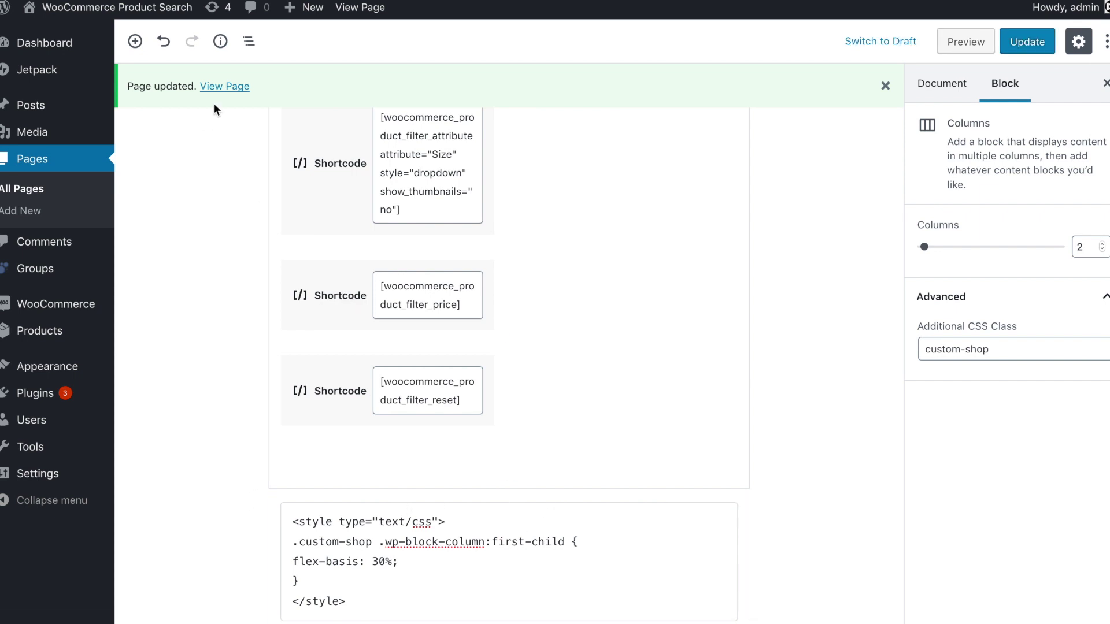
- View the updated page, search its products for "skirt" and lower the maximum price to 98
click(223, 89)
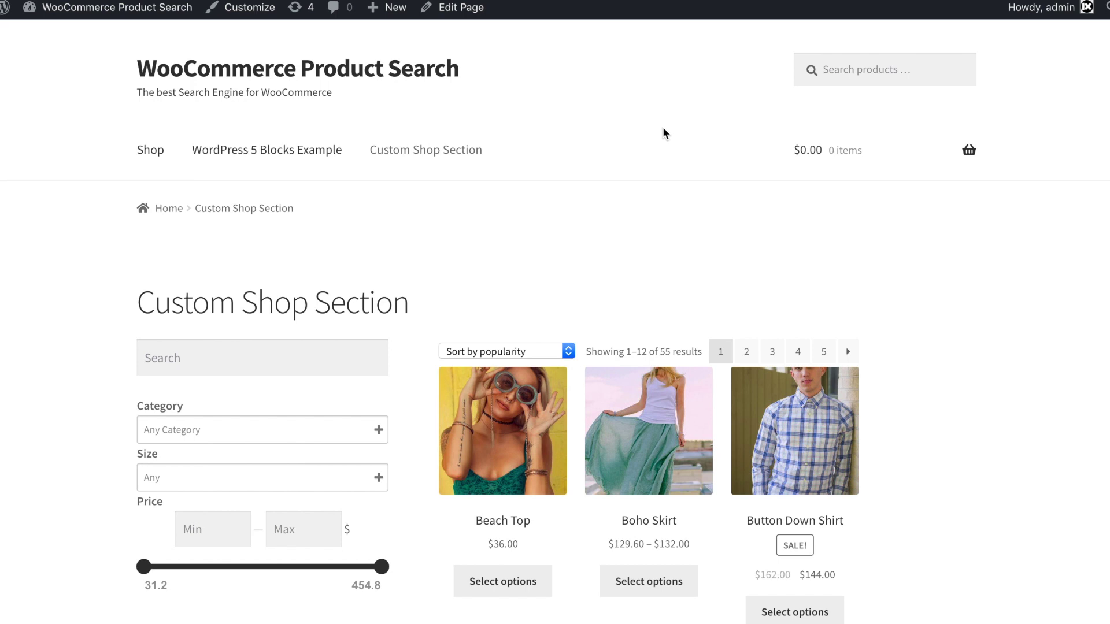
scroll(698, 172, down, 1)
scroll(698, 172, down, 3)
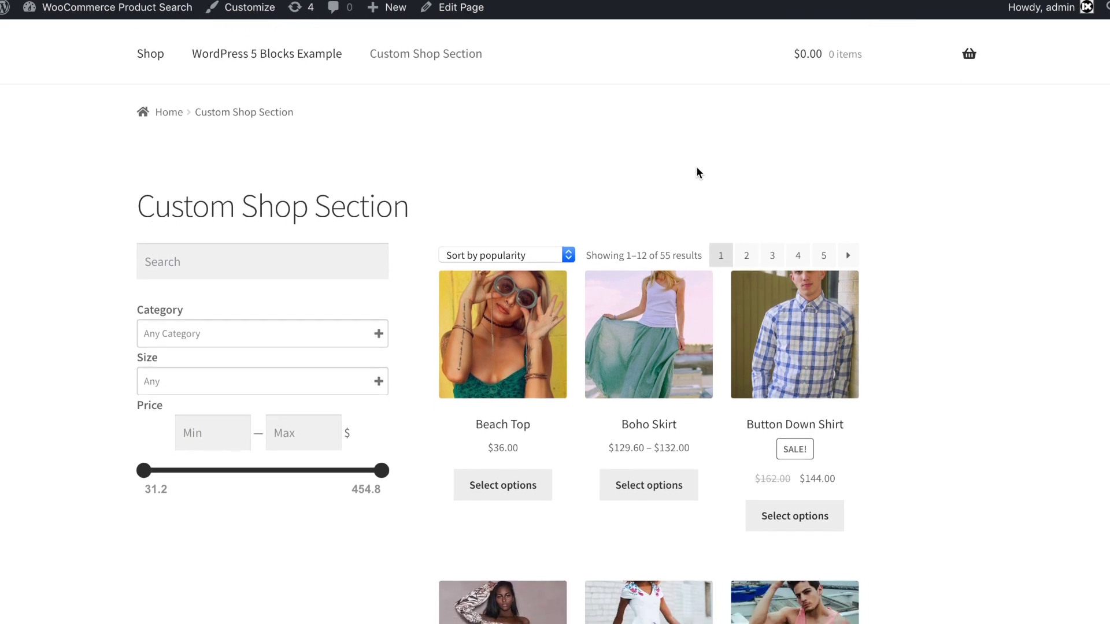
click(305, 257)
text(skirt)
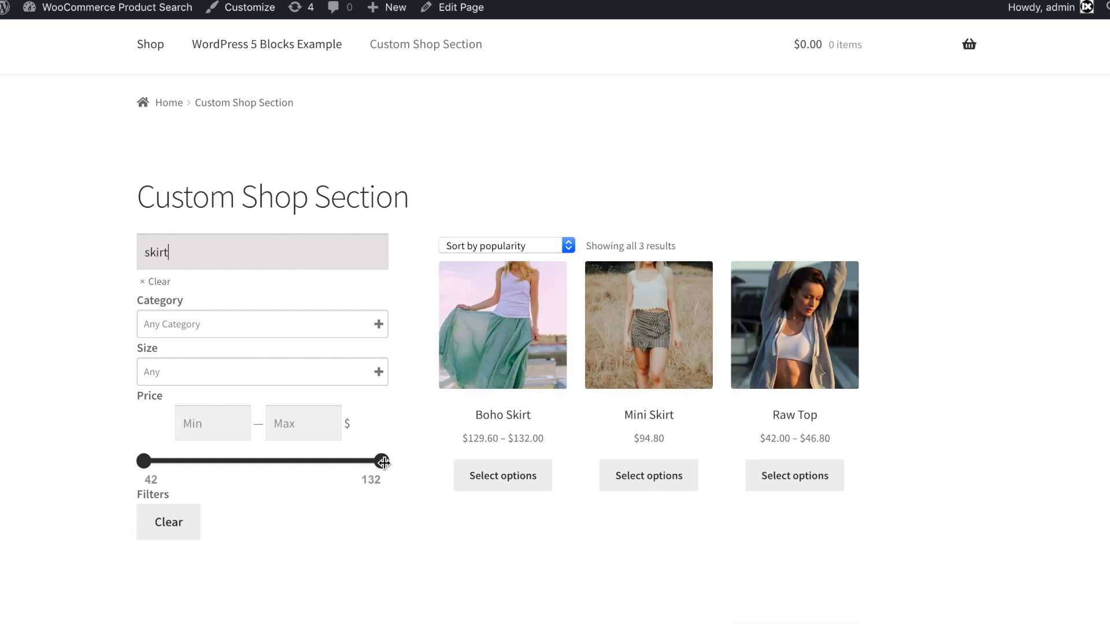
drag(383, 462, 334, 461)
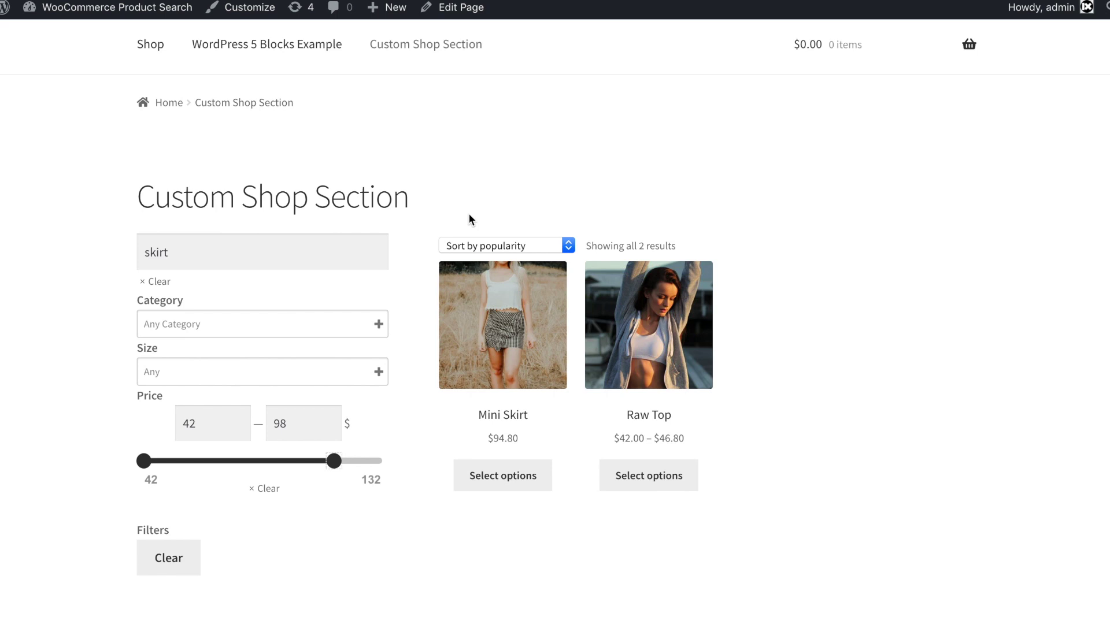
- Check the choices offered by the Category and Size filters without selecting any
click(352, 325)
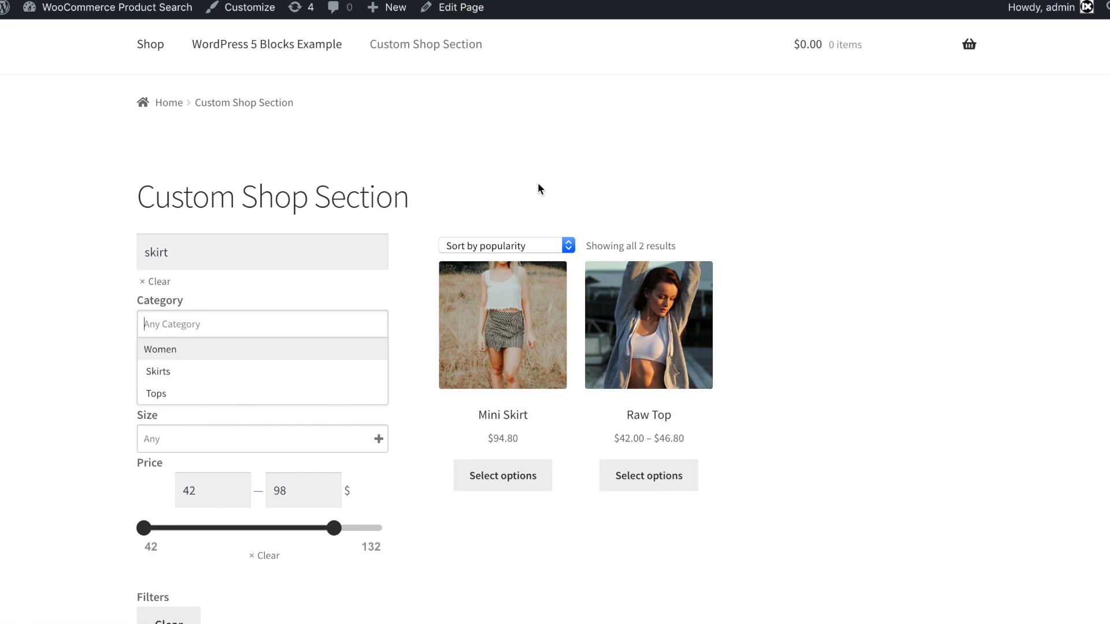
click(90, 212)
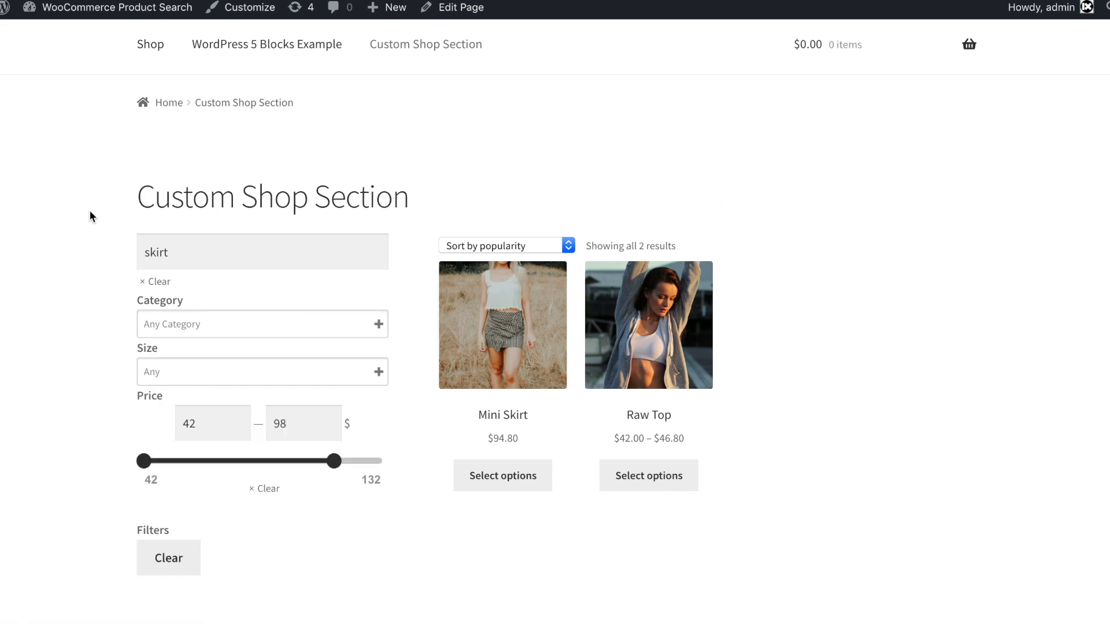
click(220, 367)
scroll(86, 292, down, 1)
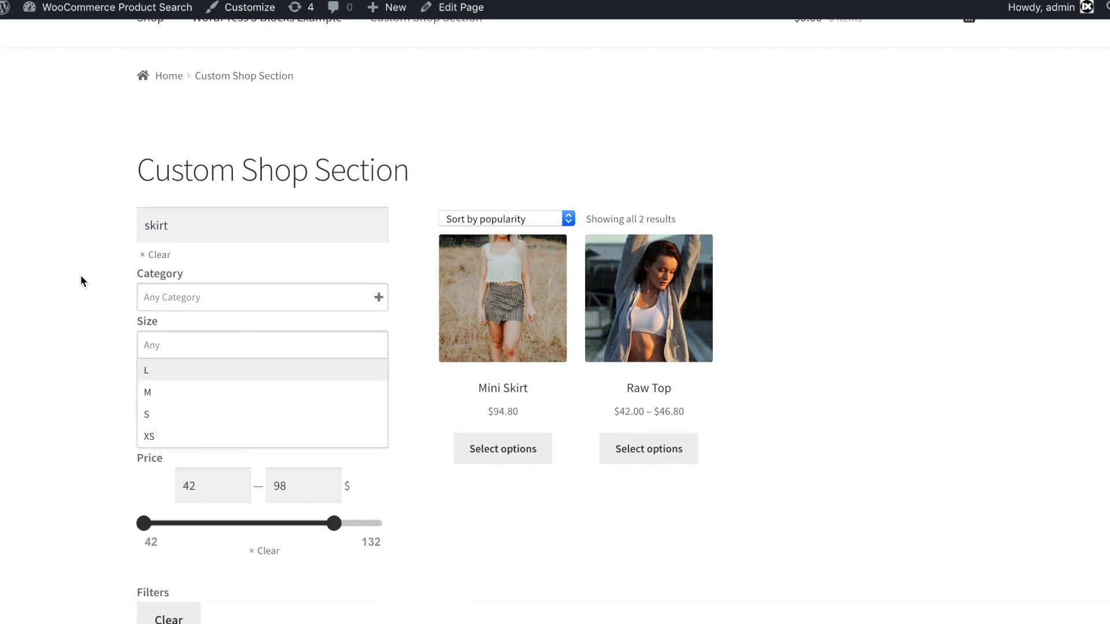
click(81, 277)
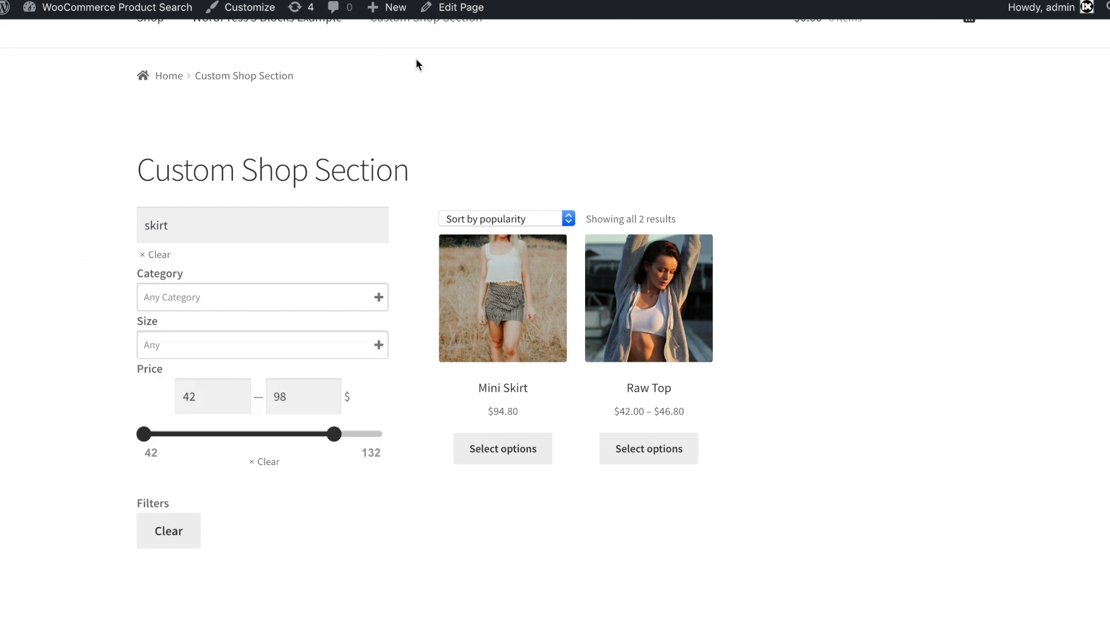
scroll(456, 98, up, 3)
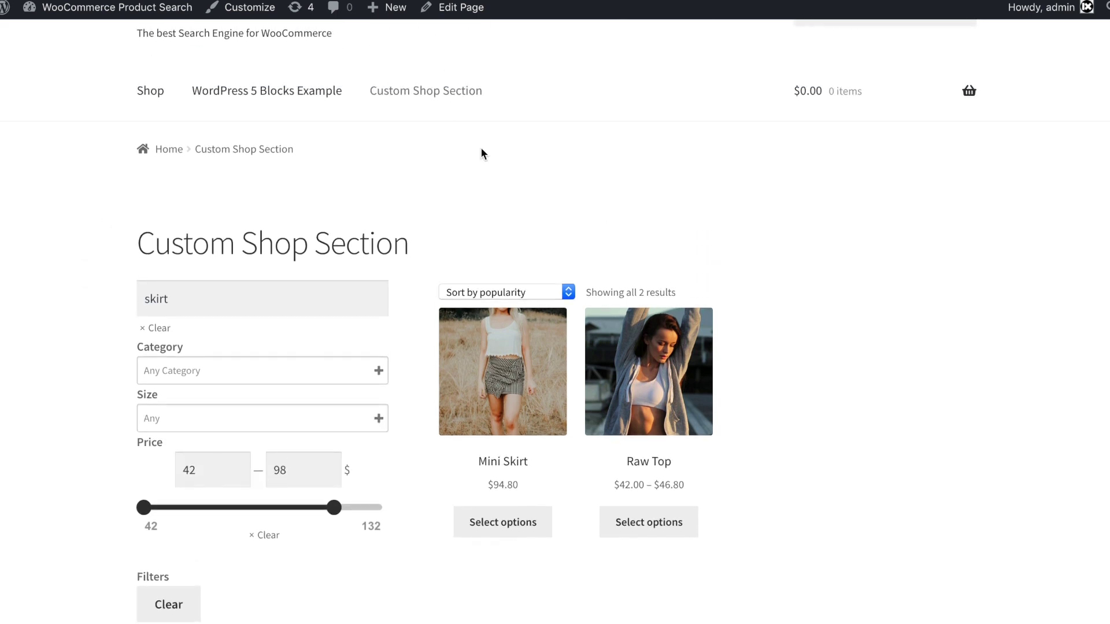
- Reopen the page for editing, add taxonomy="product_cat" term="Men" to the woocommerce_product_filter_products shortcode, and update the page
click(453, 14)
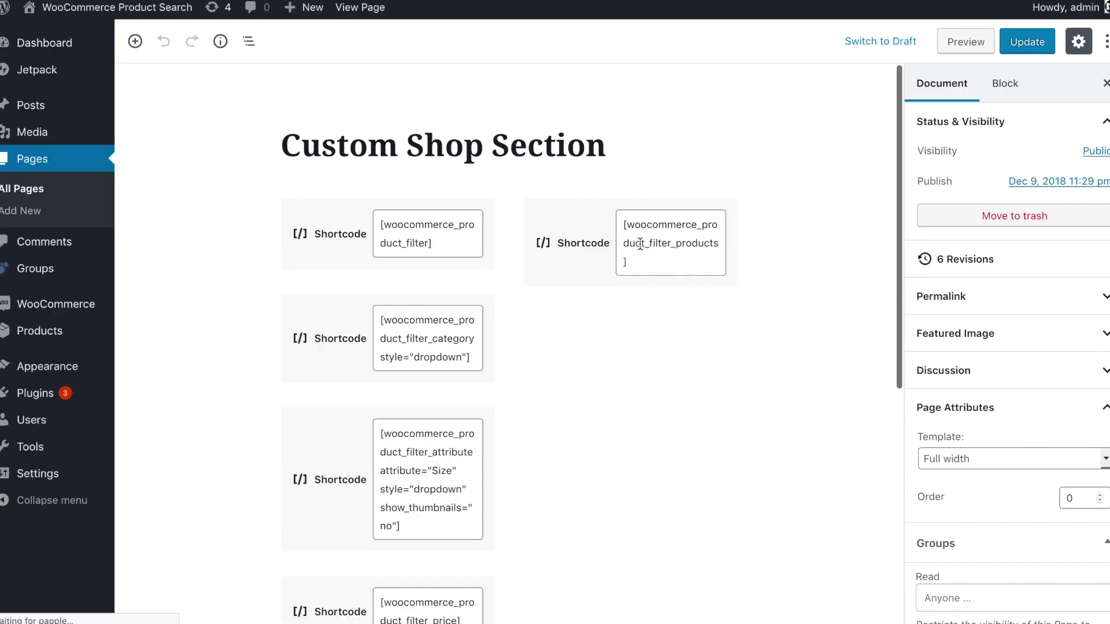
click(655, 242)
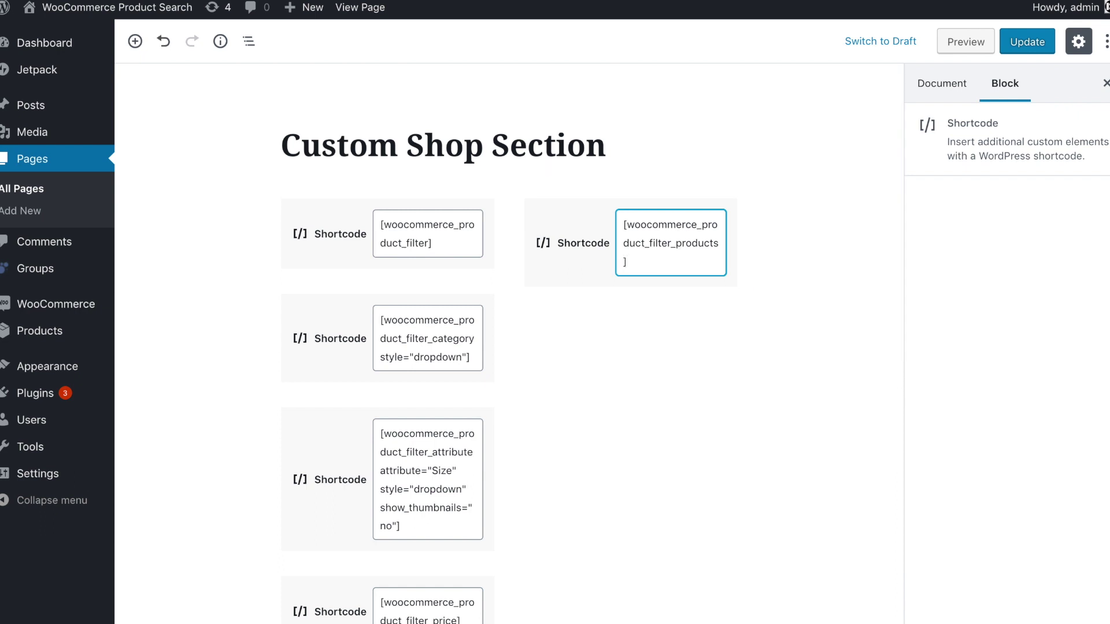
text(taxonomy="product_cat)
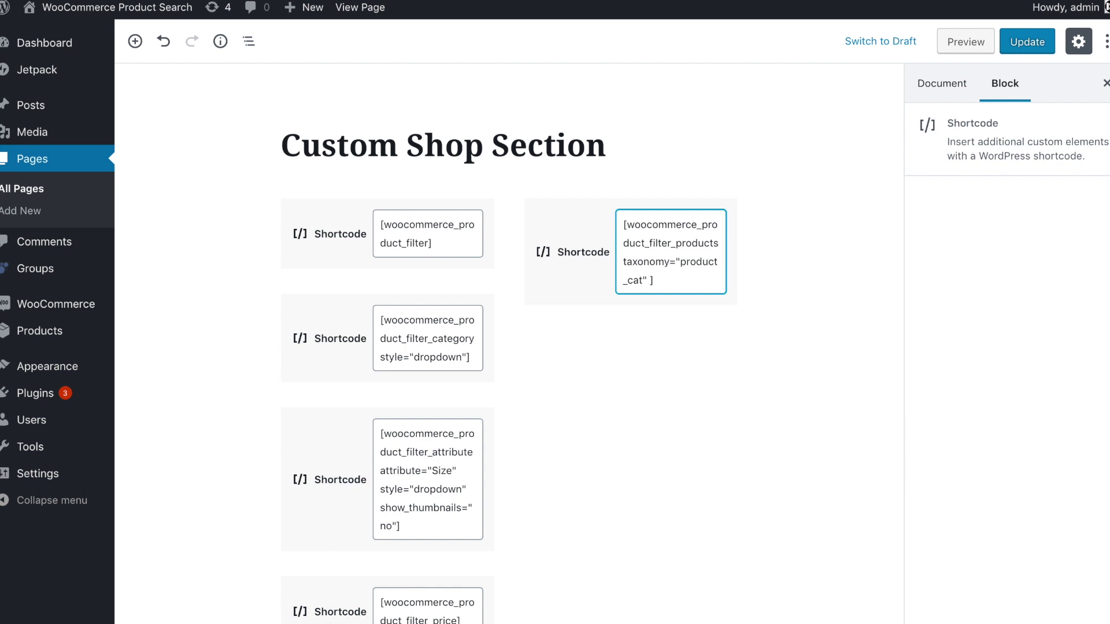
text(term="Men")
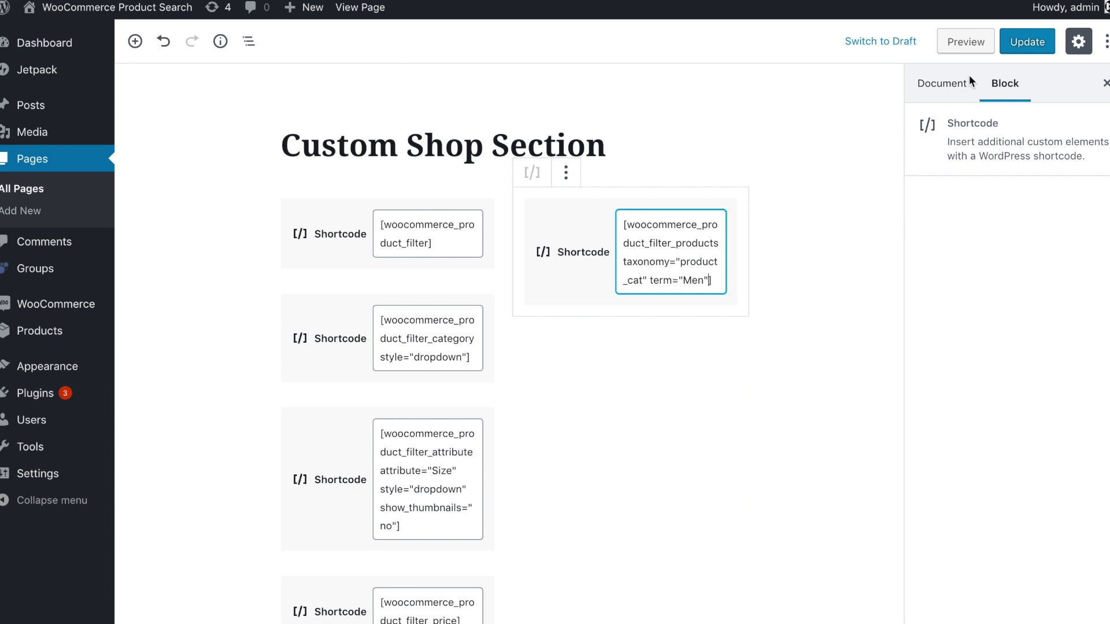
click(1028, 41)
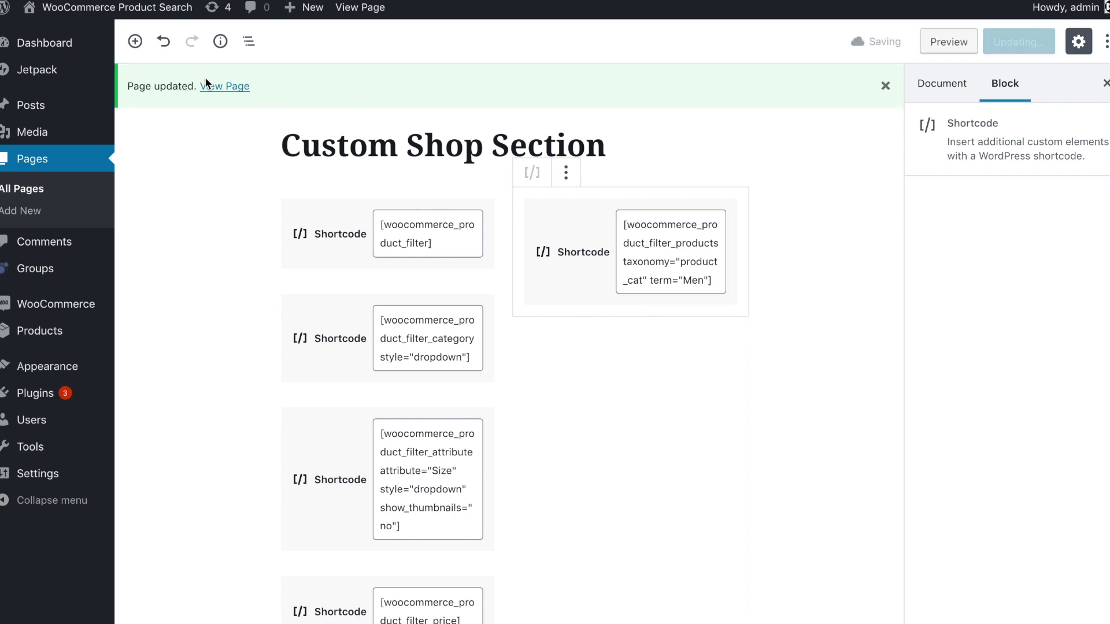
- View the updated page and examine which products the listing beside the filters shows
click(214, 89)
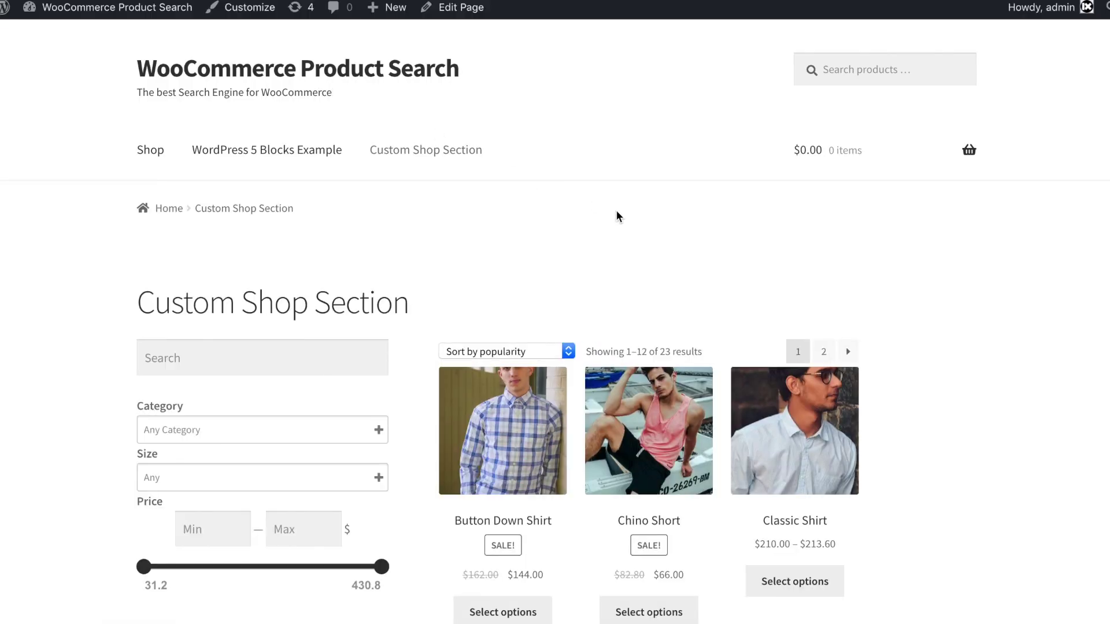
scroll(838, 300, down, 5)
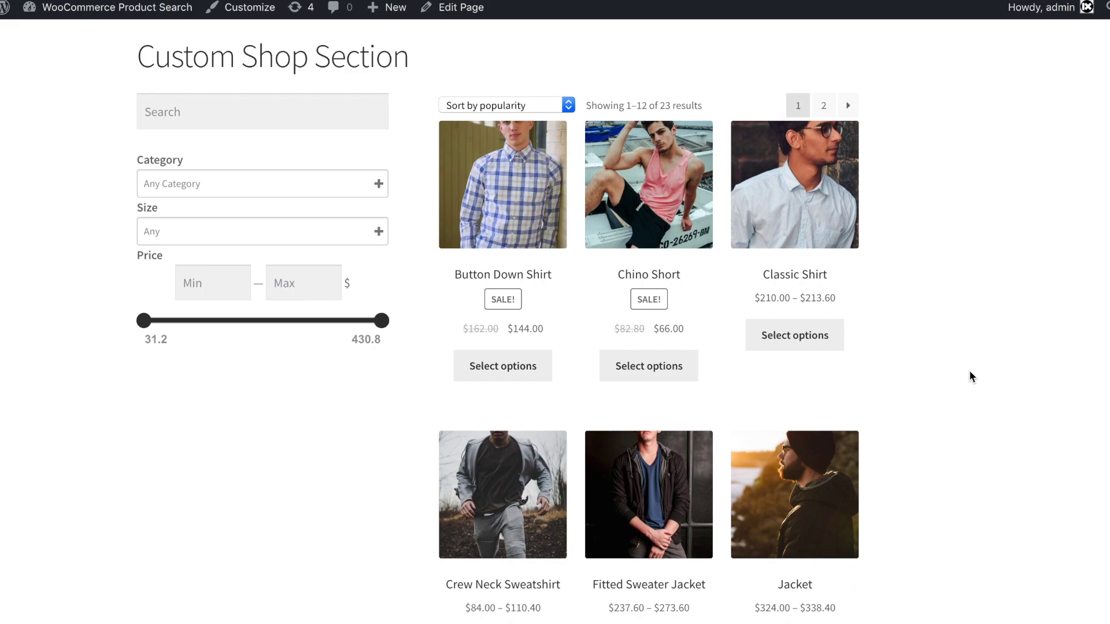
scroll(969, 373, down, 7)
scroll(969, 359, up, 10)
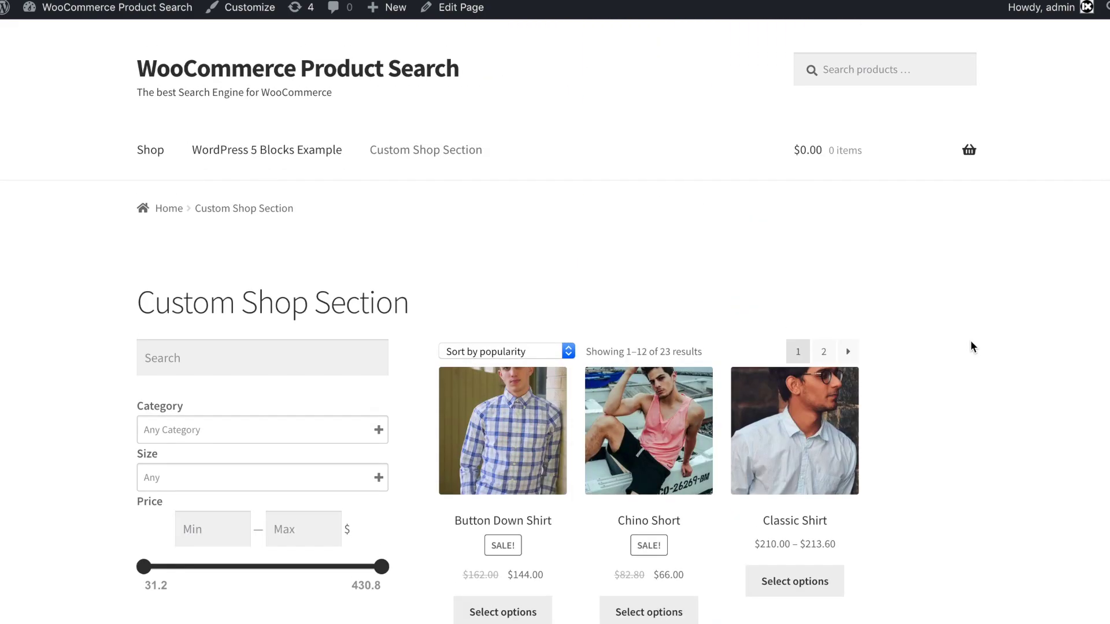
scroll(970, 354, down, 1)
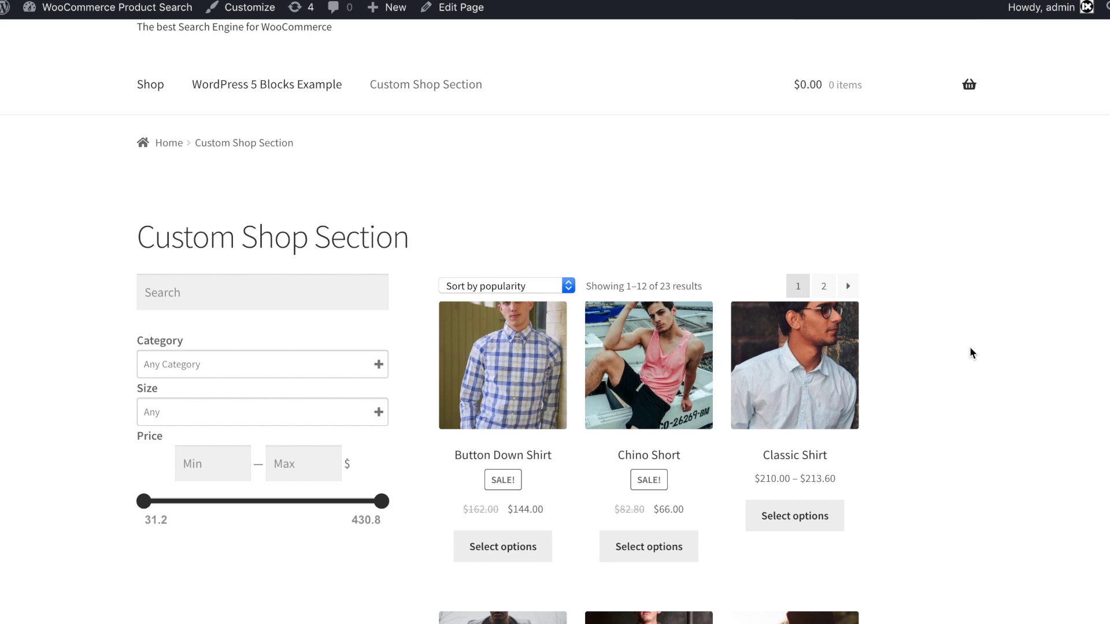
scroll(970, 349, down, 1)
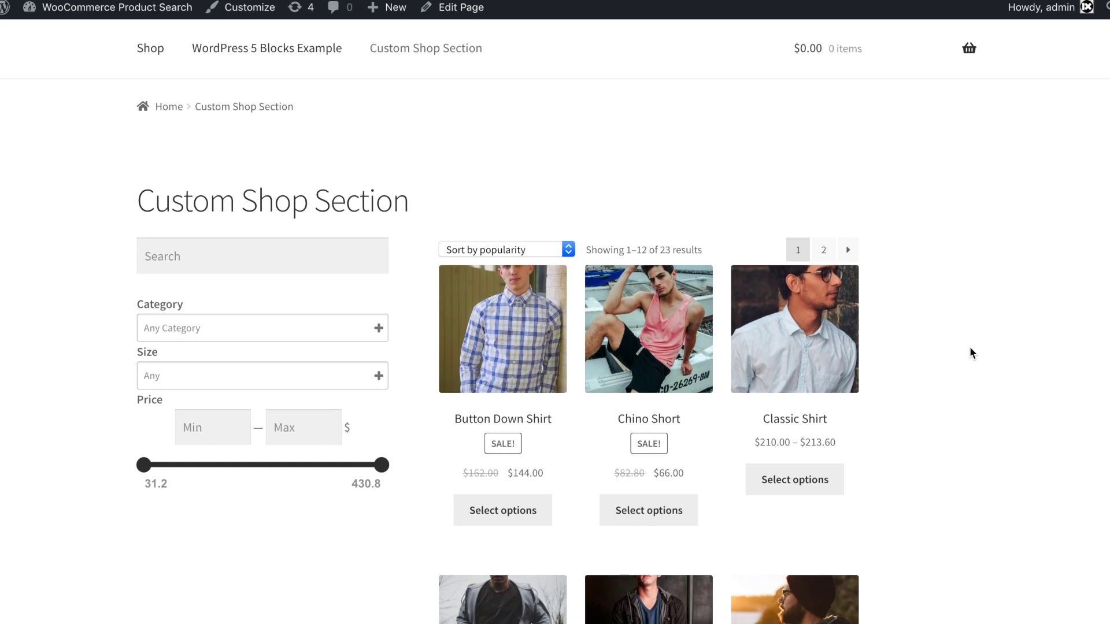
scroll(971, 347, down, 2)
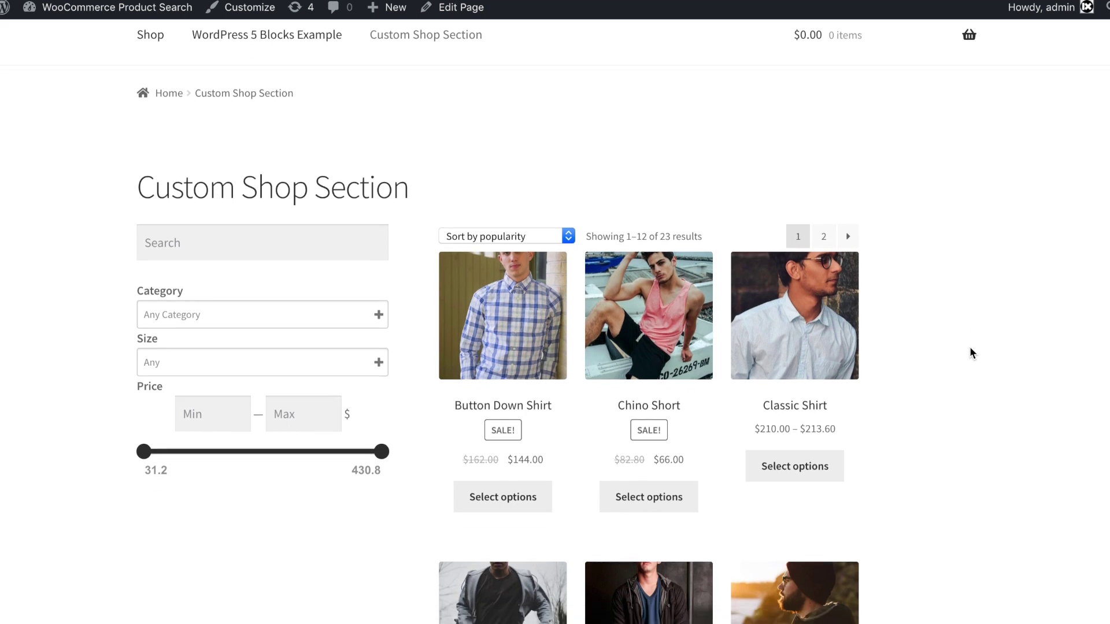